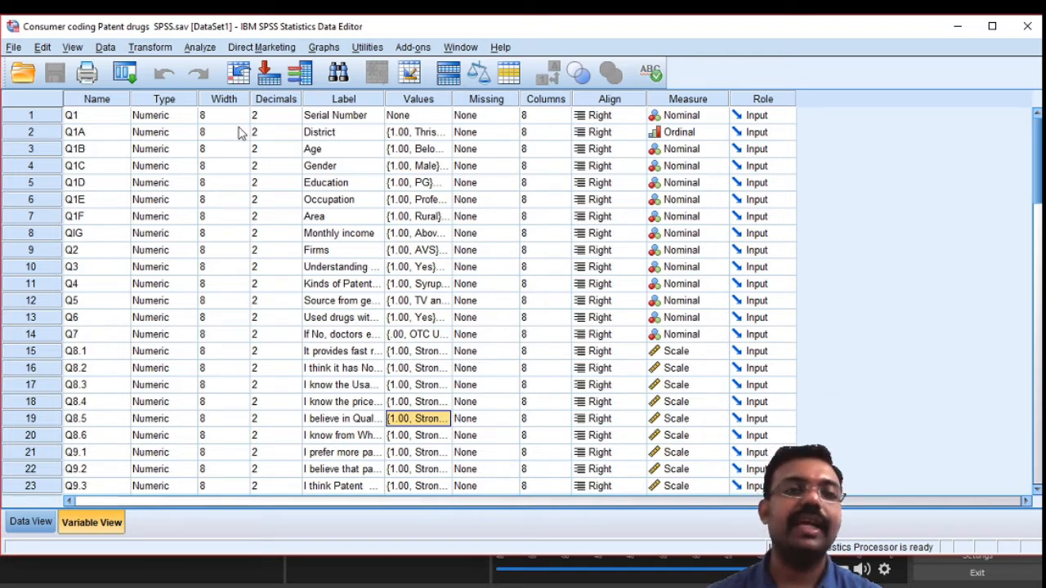
Open the Bivariate Correlations dialog and reset its variables and coefficient options to the defaults.
left_click(200, 48)
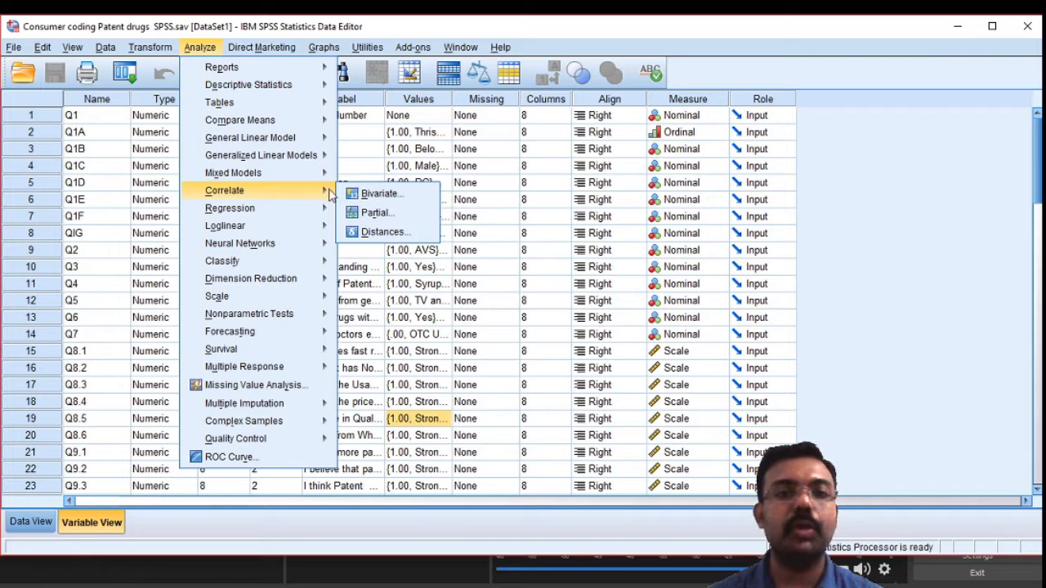
left_click(345, 194)
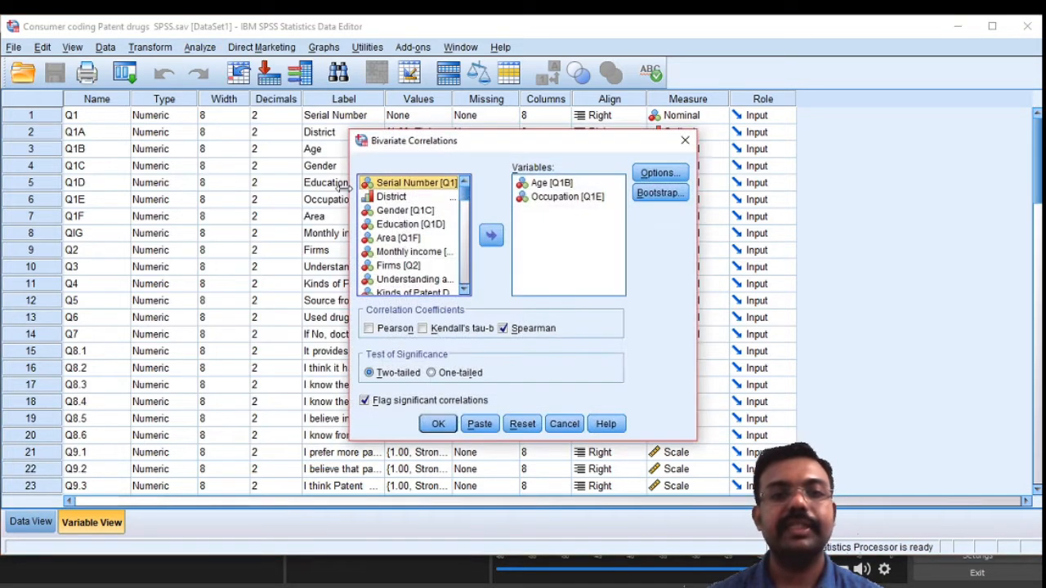
left_click(521, 424)
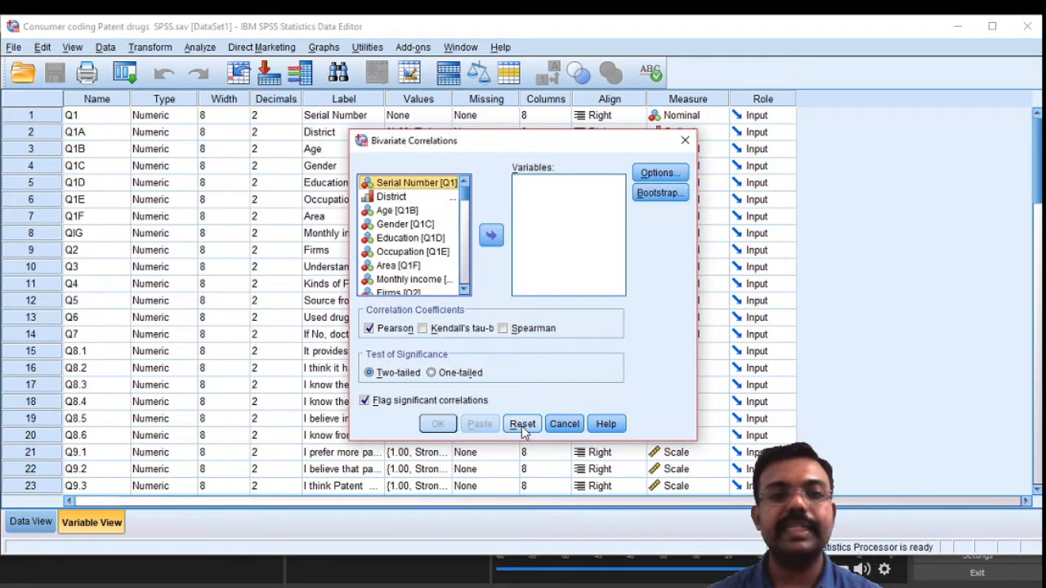
Run a two-tailed Pearson bivariate correlation between Age [Q1B] and Education [Q1D], with significant correlations flagged.
left_click(403, 212)
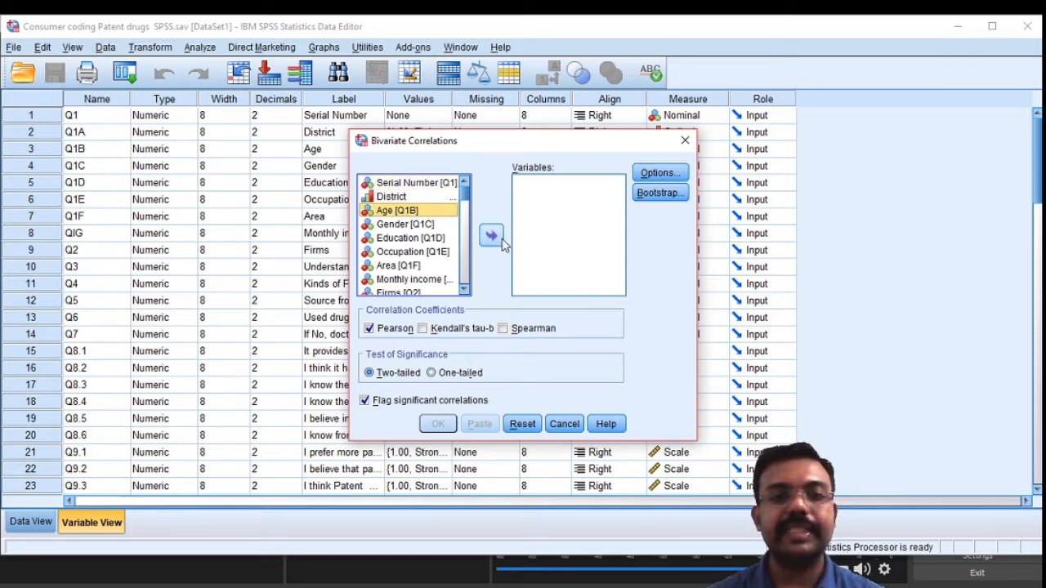
left_click(498, 239)
left_click(408, 226)
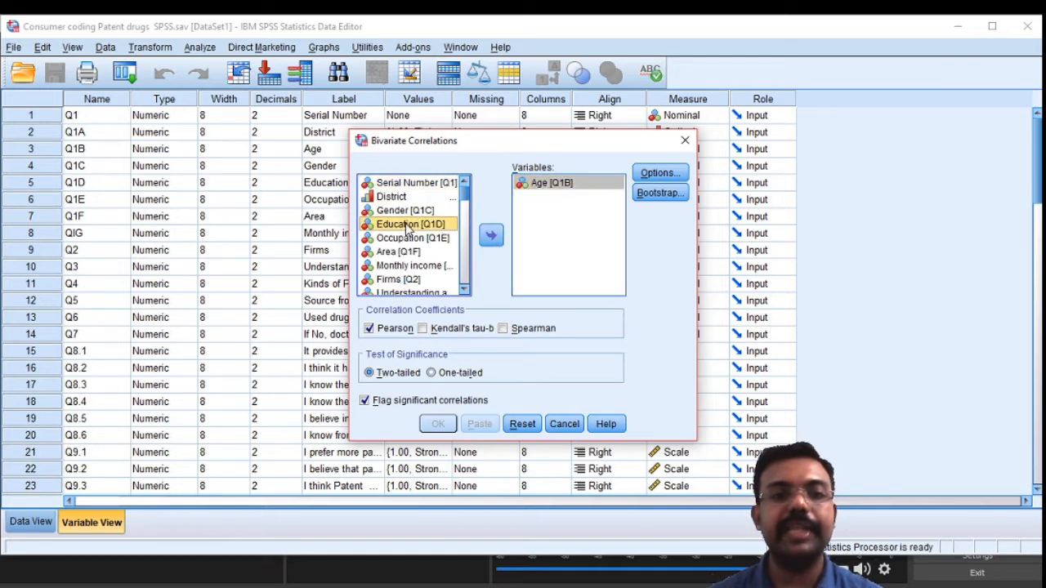
left_click(489, 238)
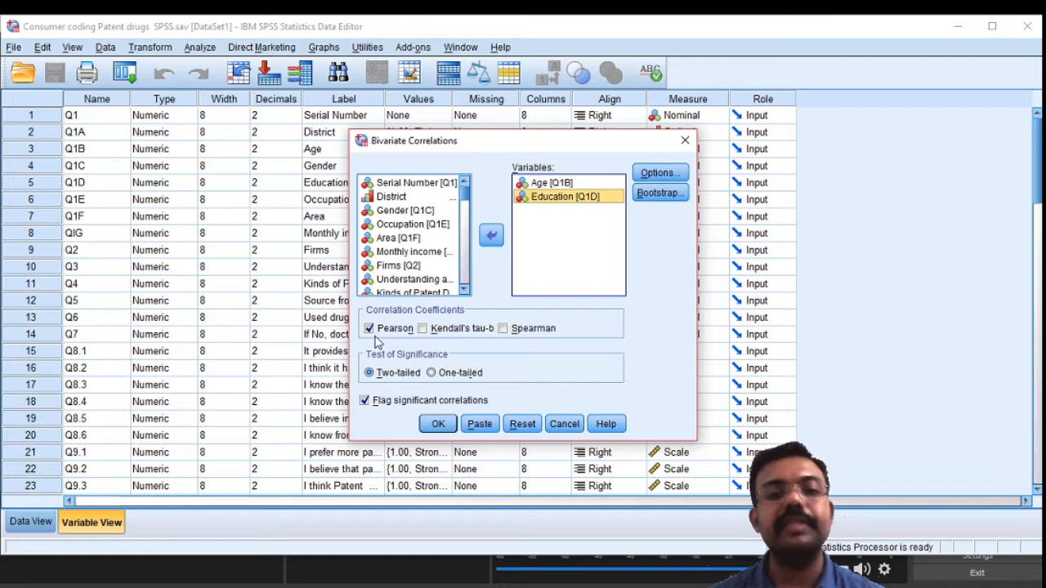
left_click(437, 424)
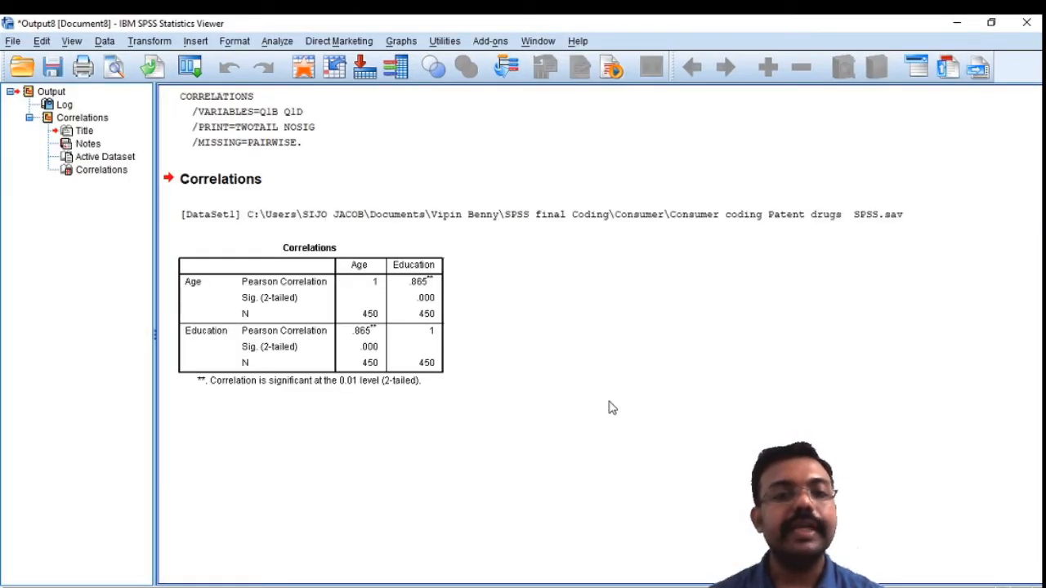
Examine the Pearson coefficient, two-tailed significance and sample size in the Age and Education correlation table.
left_click(327, 353)
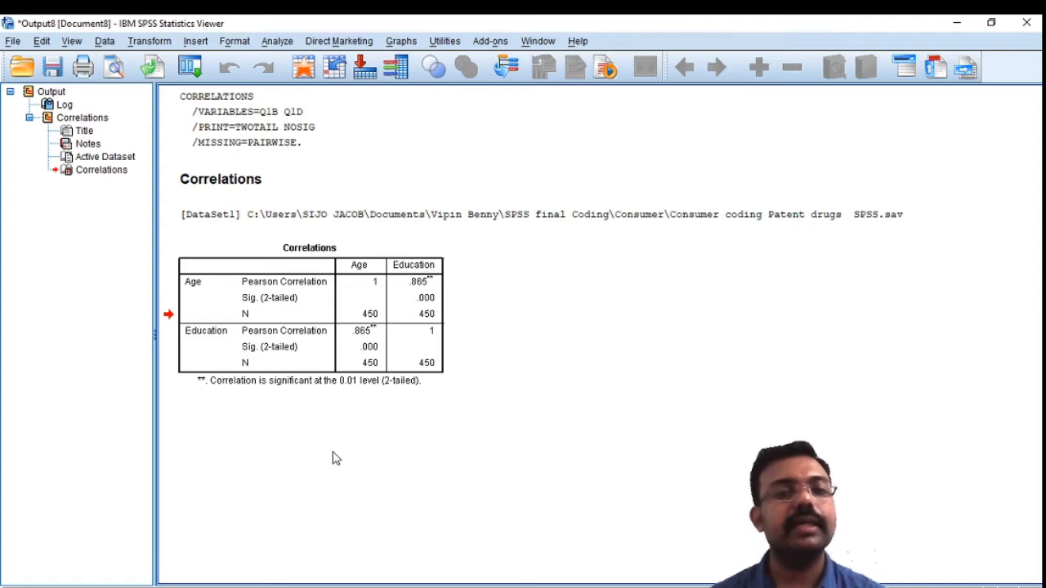
left_click(359, 346)
left_click(319, 420)
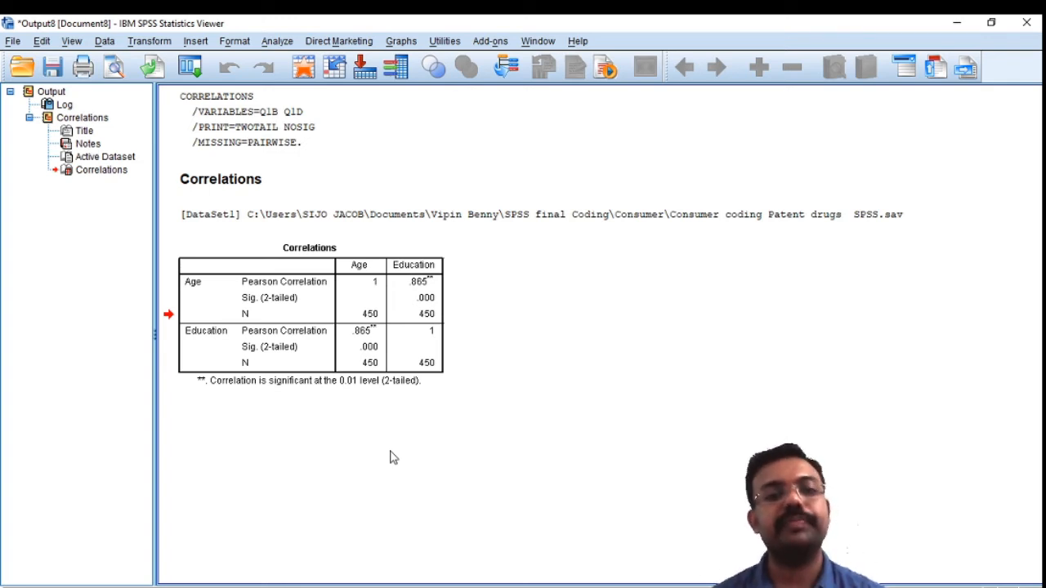
left_click(334, 382)
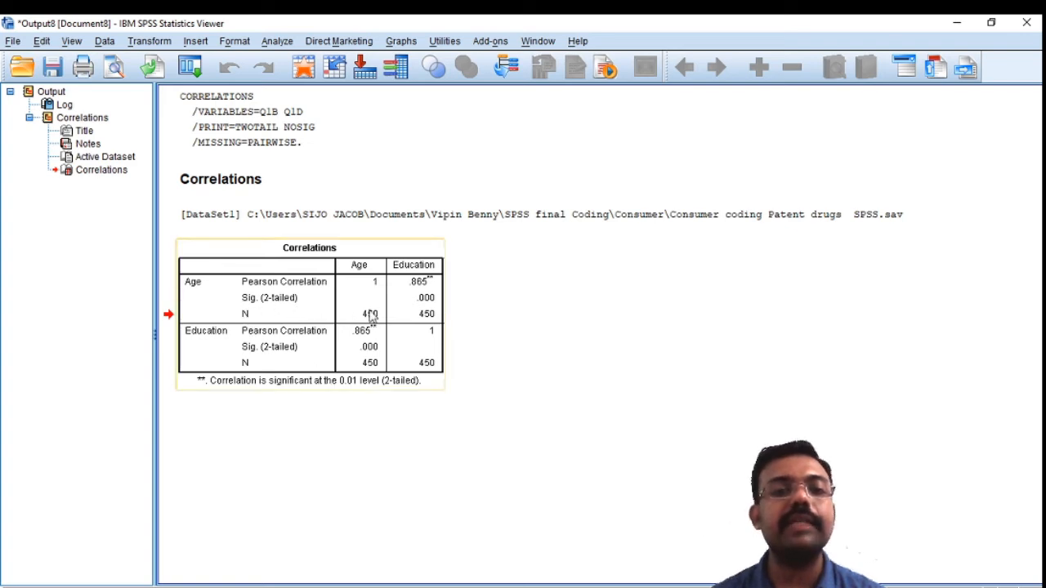
left_click(401, 303)
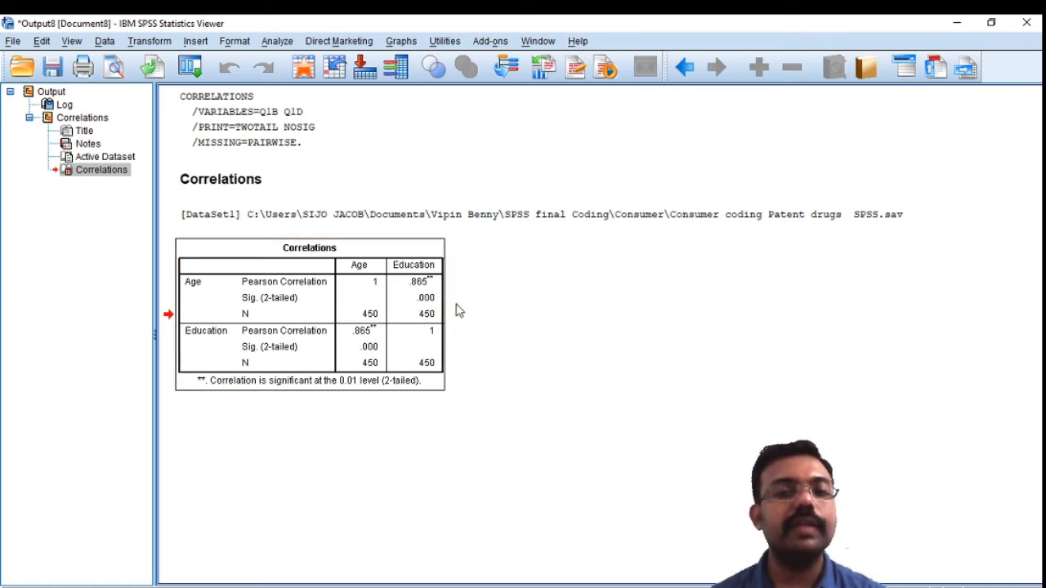
left_click(372, 441)
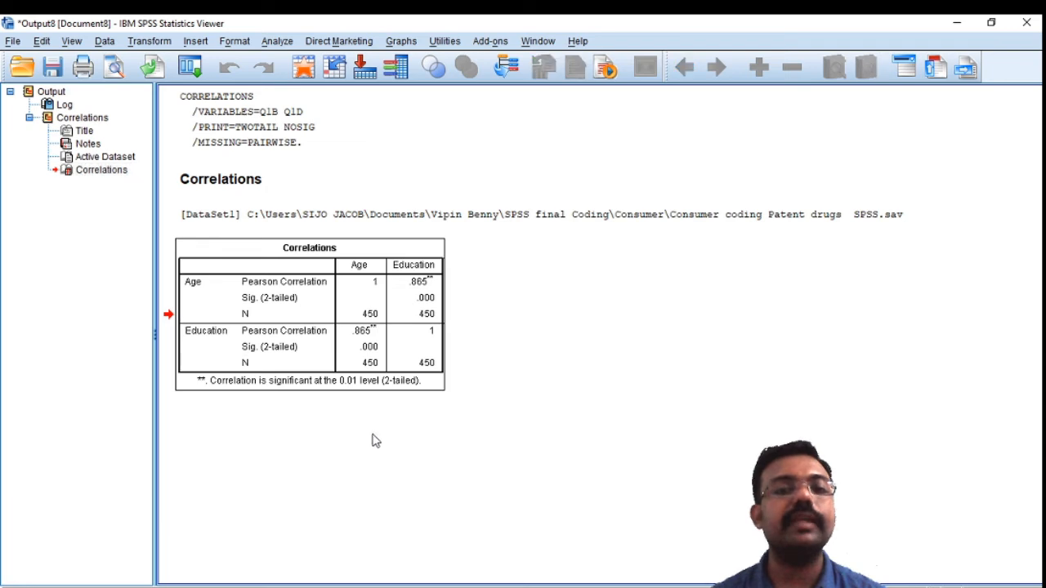
left_click(331, 391)
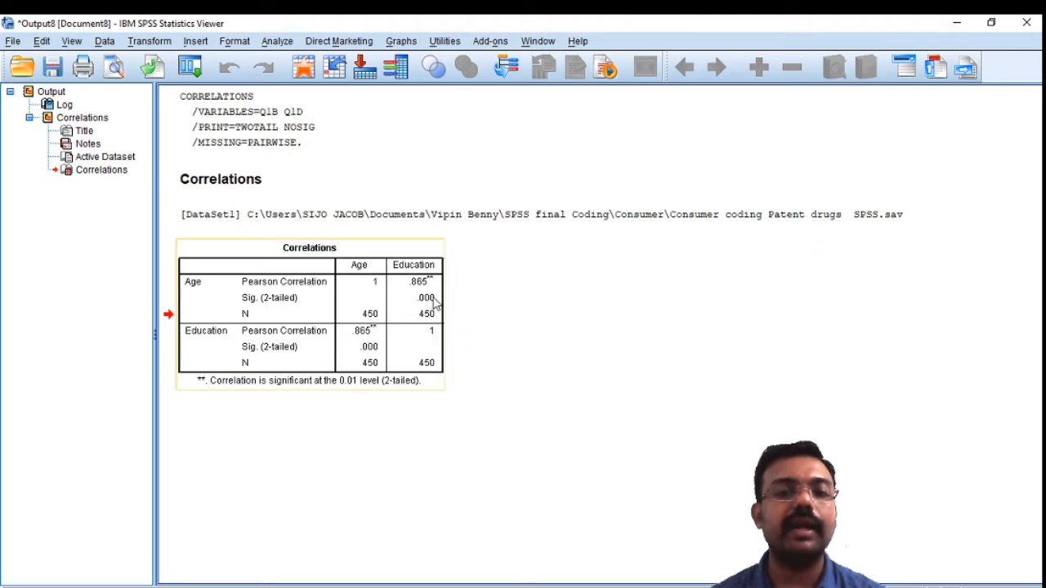
left_click(378, 353)
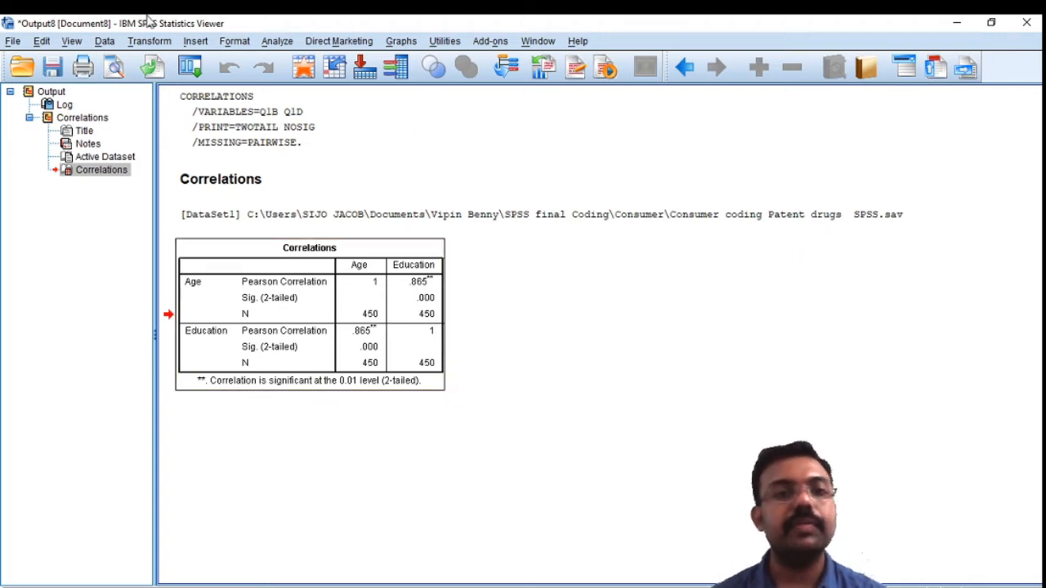
Replace Education with Monthly income [QIG] in the bivariate correlation, run it against Age with Pearson, and select the new table.
left_click(277, 43)
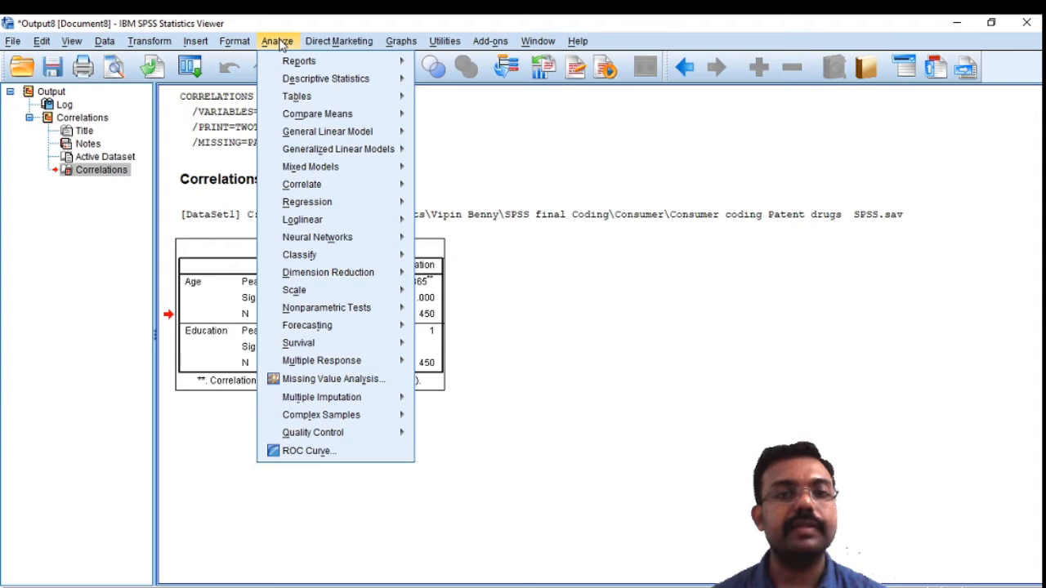
mouse_move(291, 184)
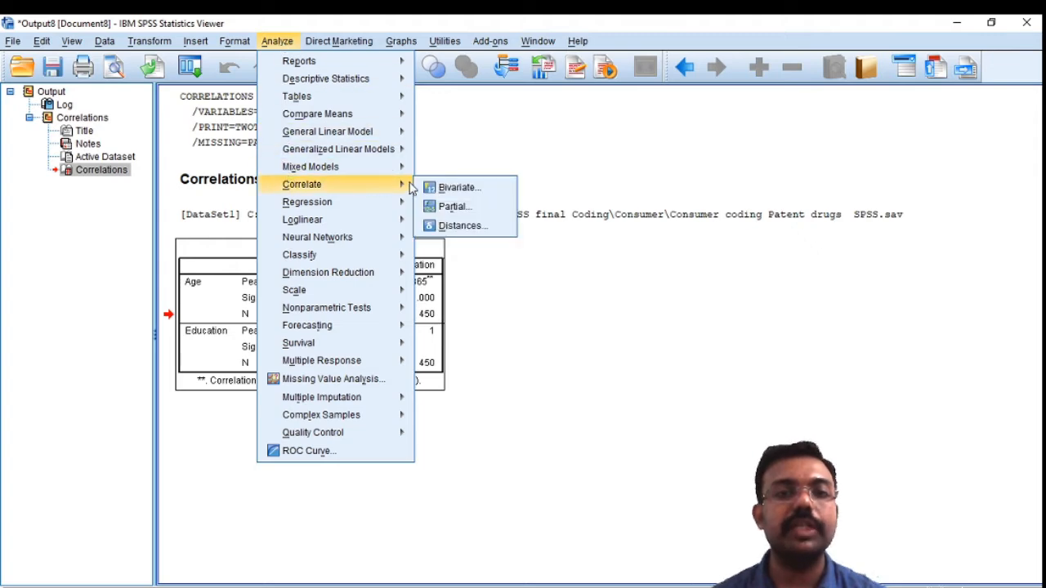
left_click(447, 189)
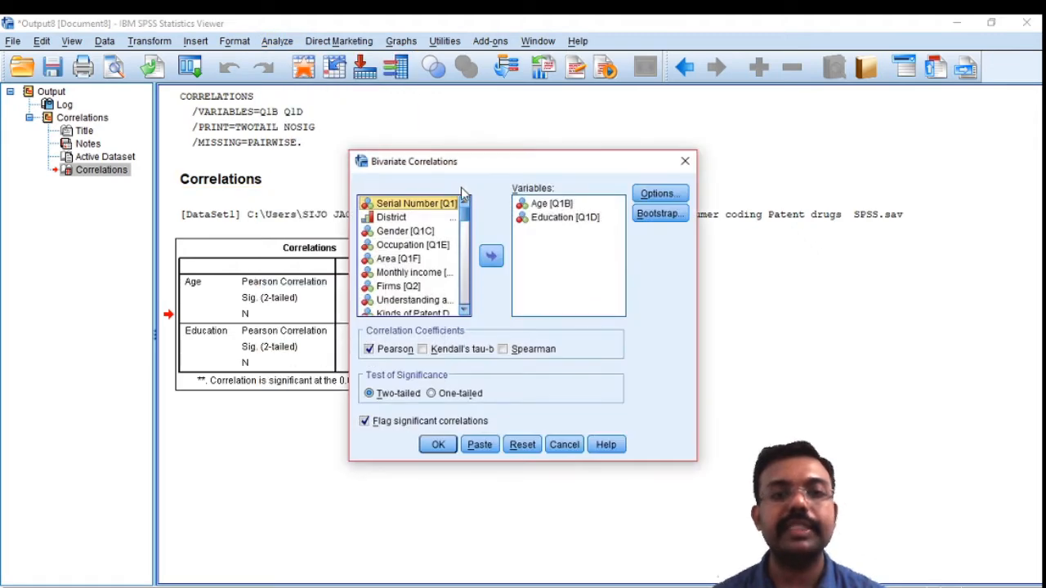
left_click(545, 224)
left_click(490, 256)
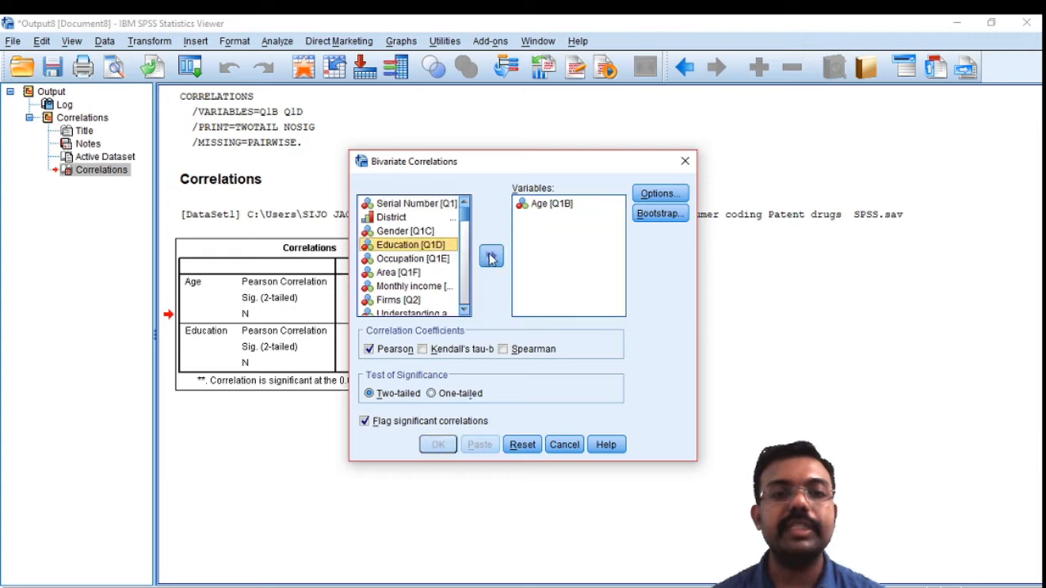
double_click(411, 287)
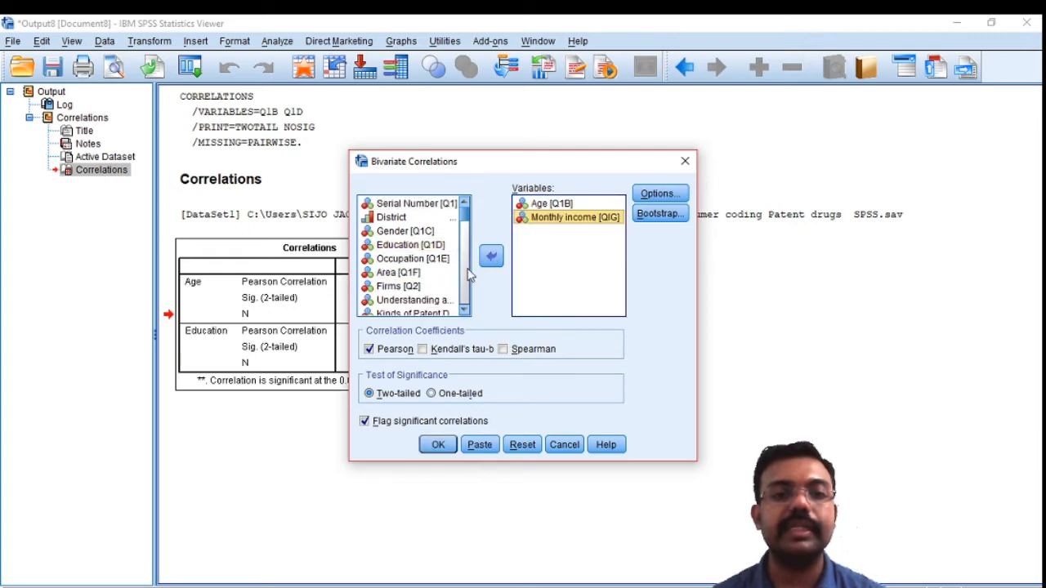
left_click(435, 444)
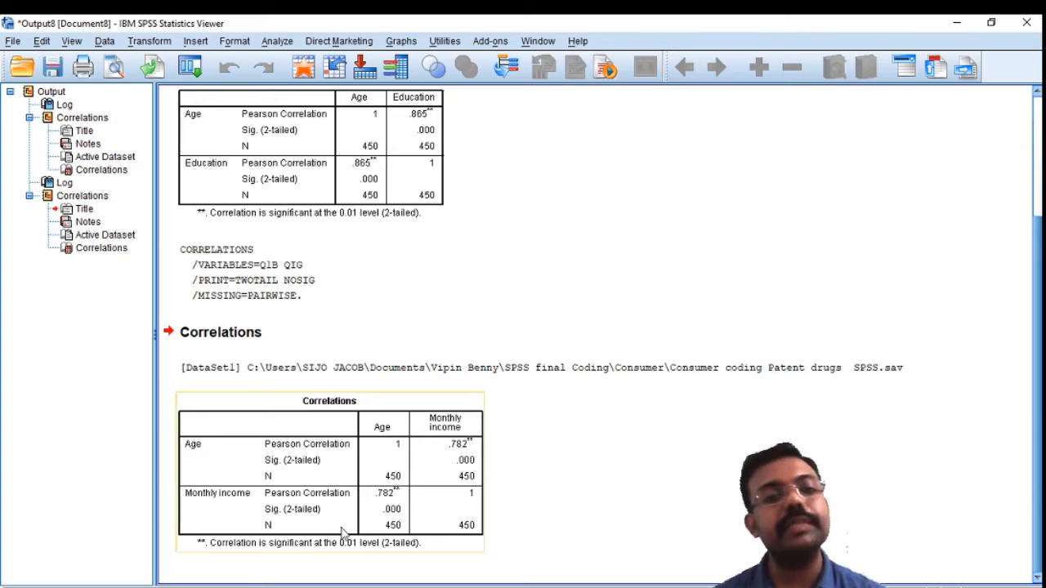
left_click(455, 443)
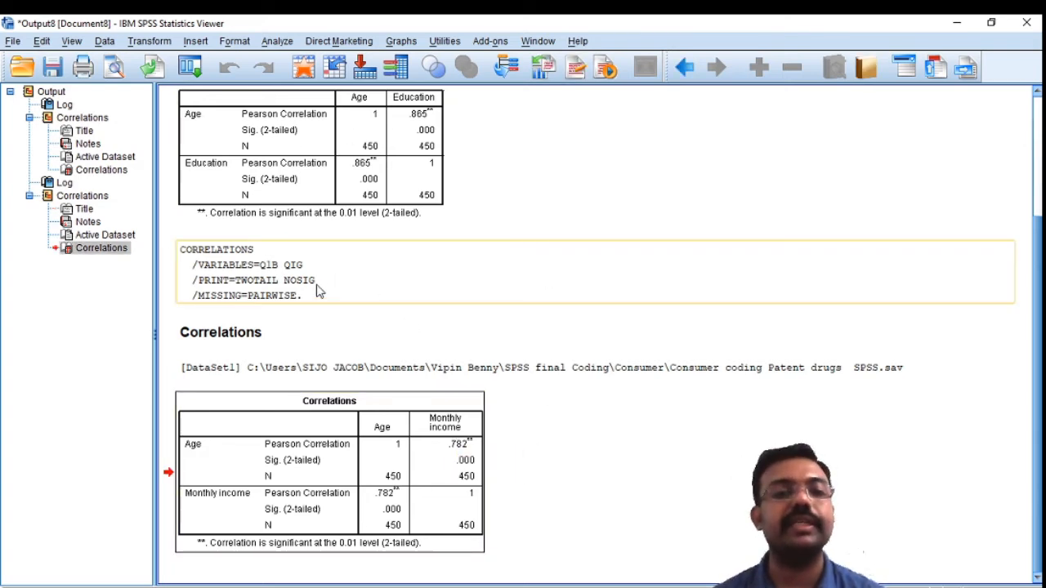
Rerun the bivariate correlation of Age and Monthly income with the Spearman coefficient instead of Pearson.
left_click(276, 41)
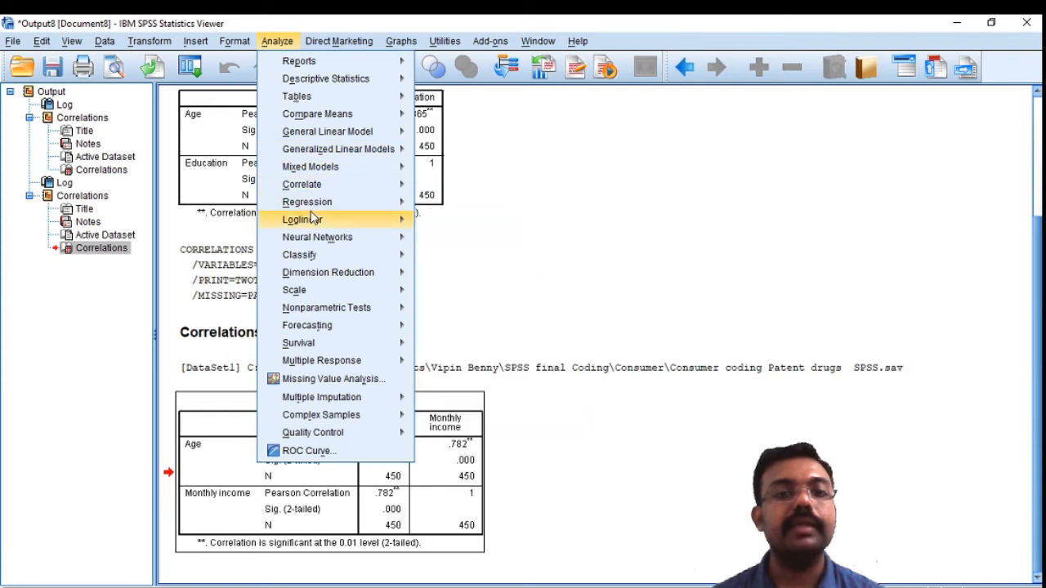
mouse_move(315, 225)
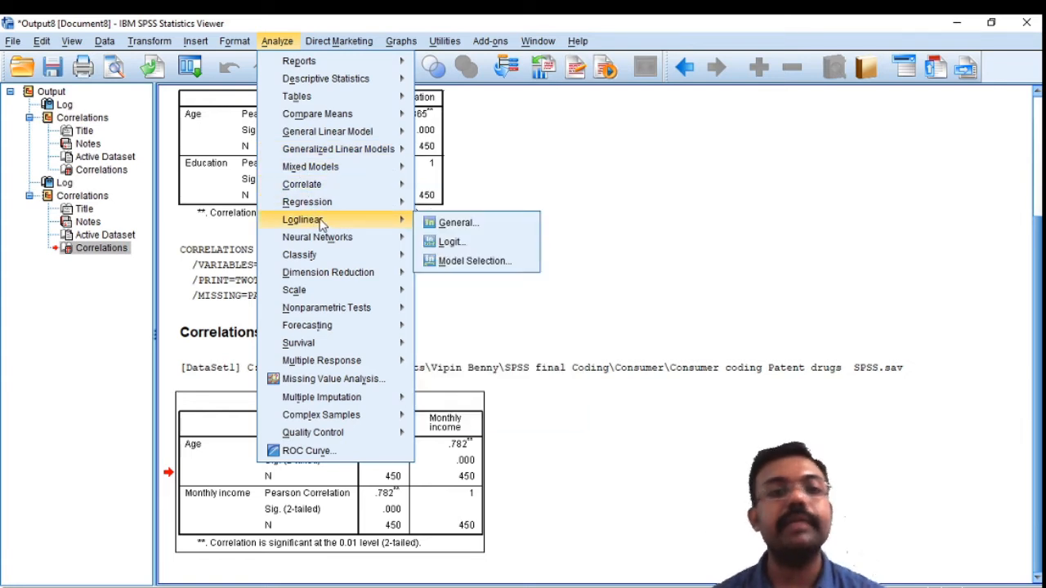
mouse_move(376, 186)
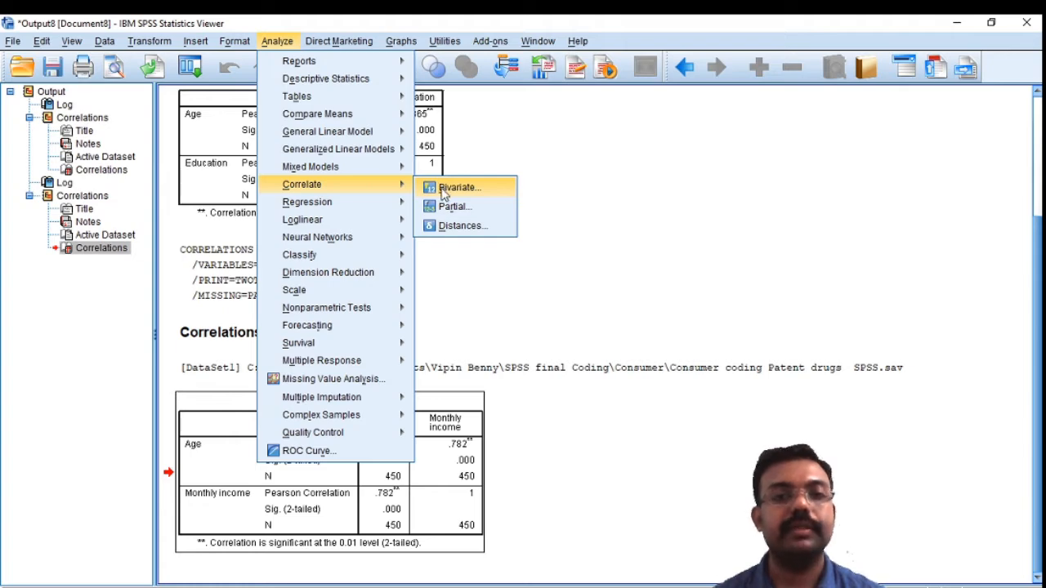
left_click(454, 188)
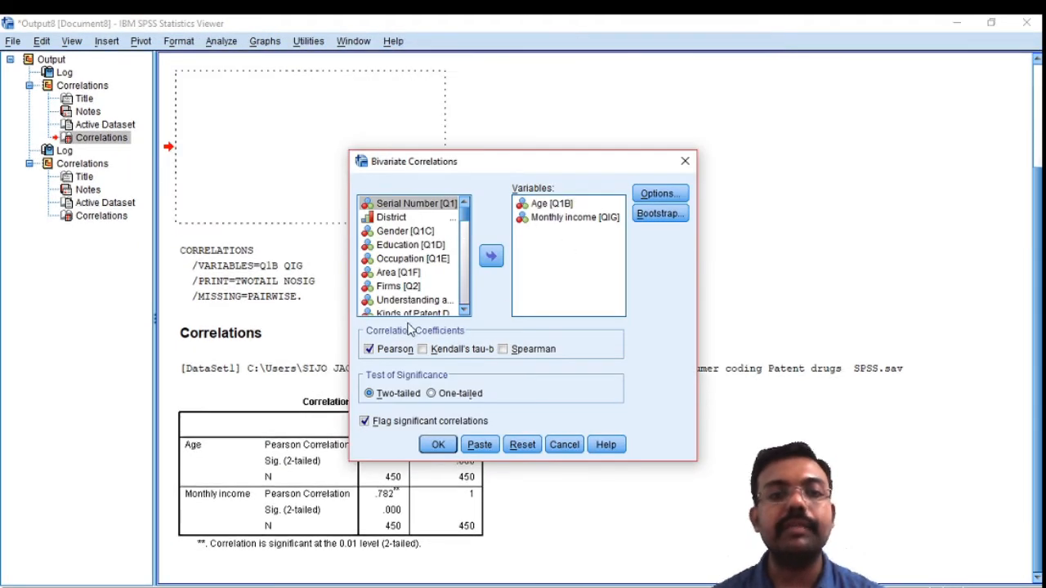
left_click(391, 350)
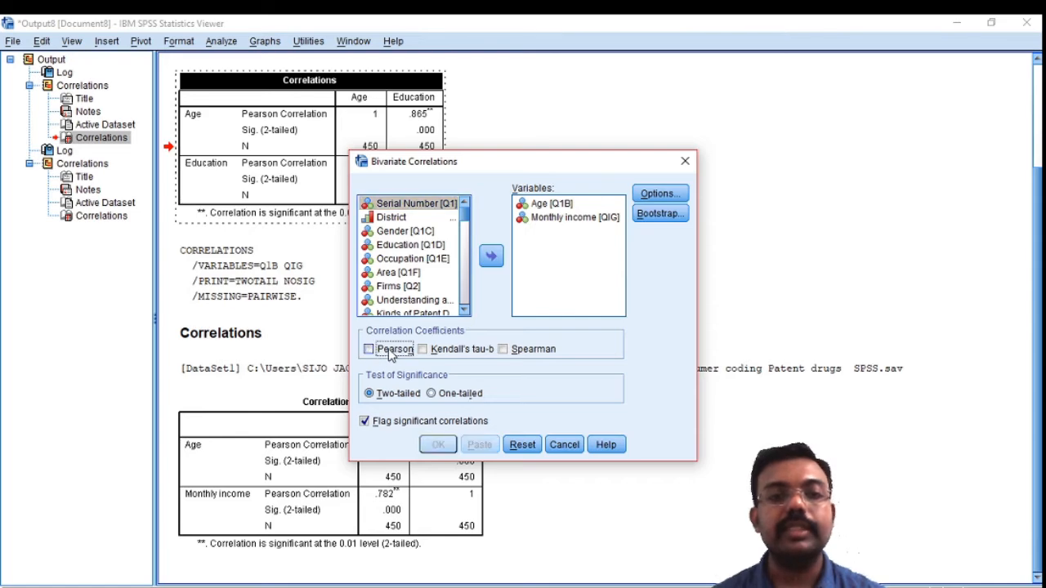
left_click(503, 350)
left_click(438, 444)
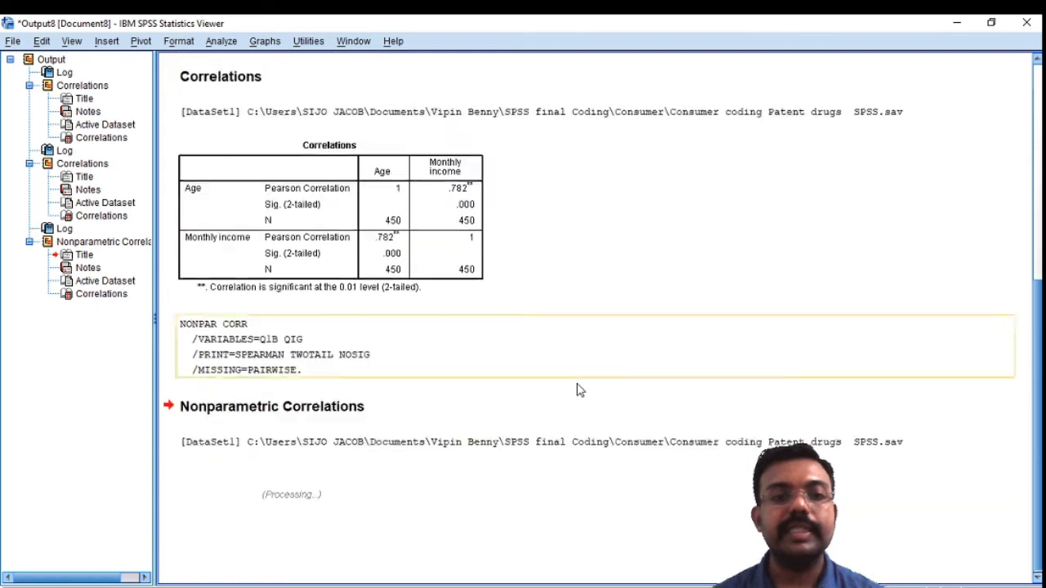
Compare the Spearman's rho table with the Pearson correlation table for Age and Monthly income.
left_click(316, 469)
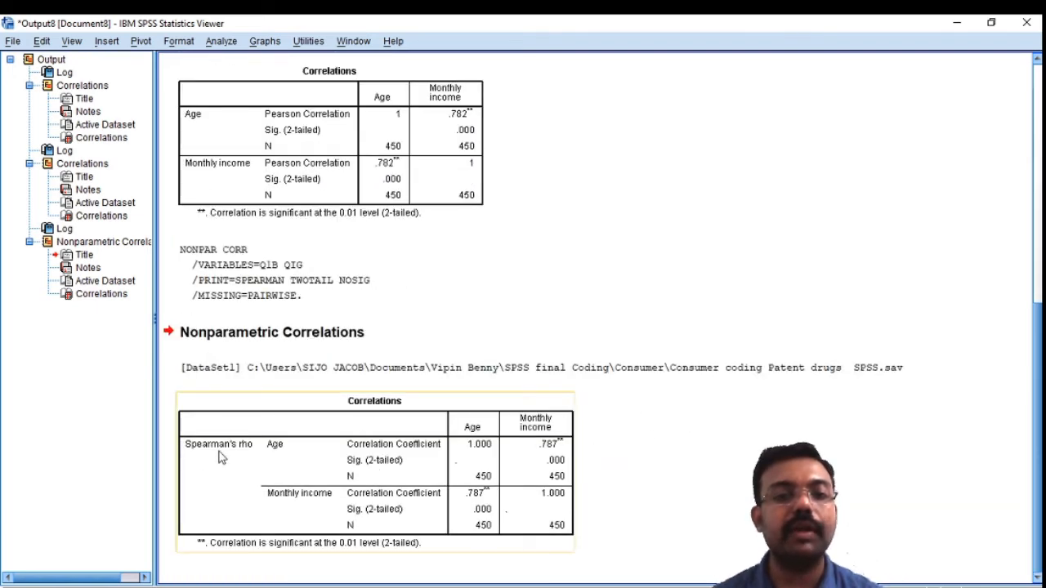
left_click(237, 198)
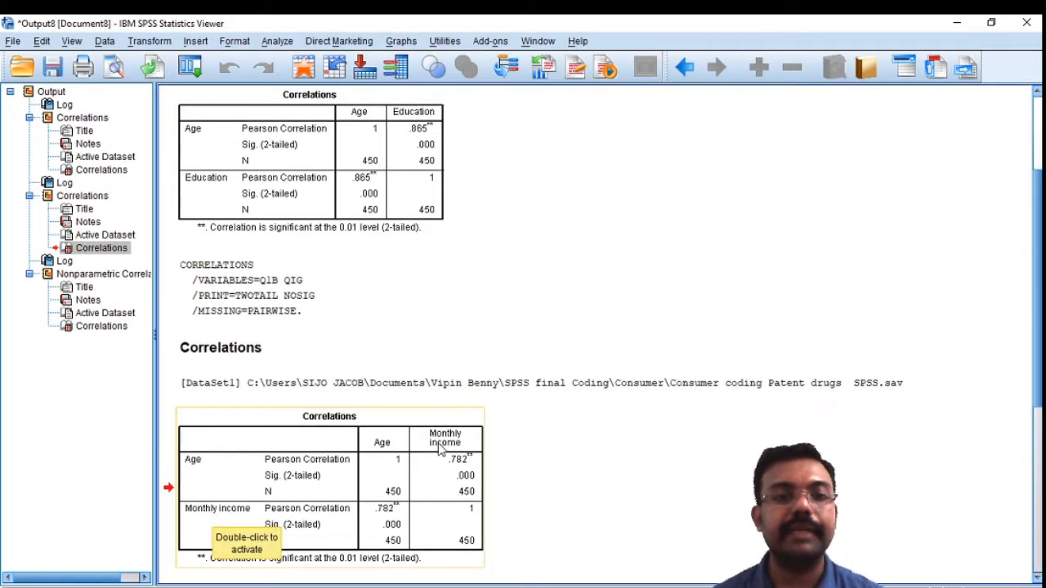
scroll(573, 411, "down", 3)
scroll(572, 411, "down", 2)
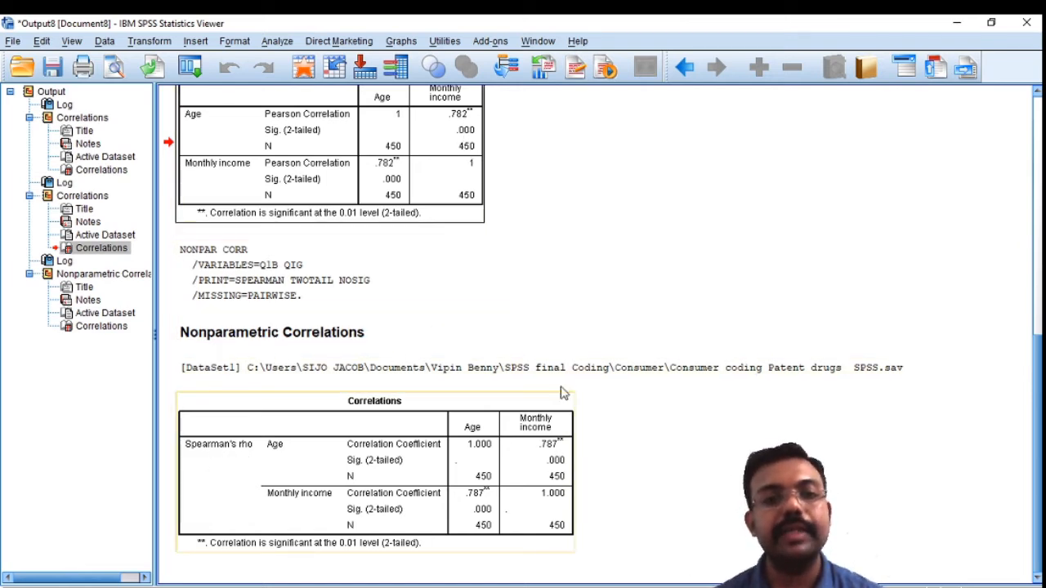
Move the Spearman's rho table directly below the Age and Monthly income Pearson table in the output.
left_click_drag(546, 443, 549, 456)
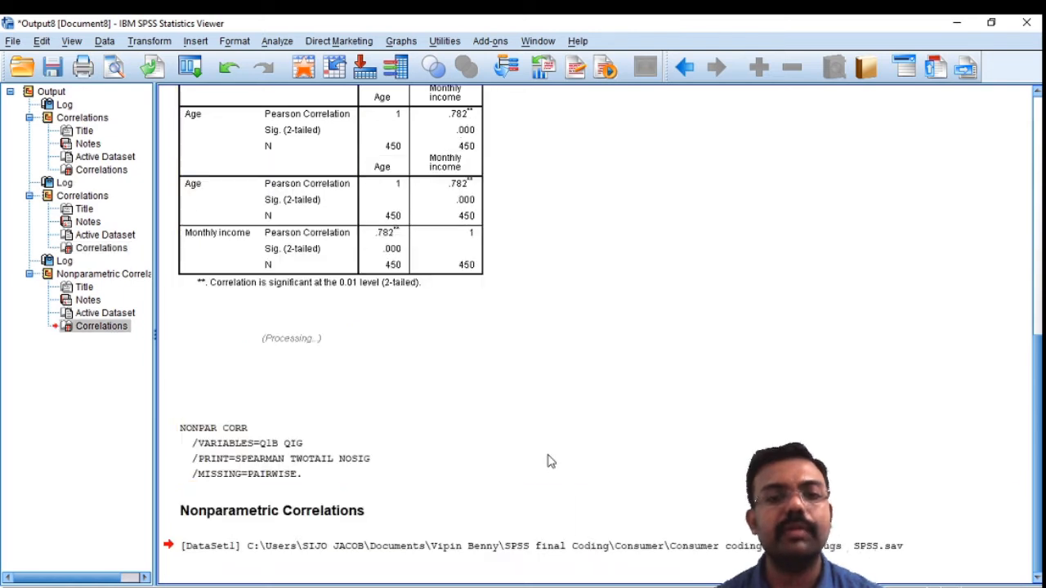
left_click(571, 385)
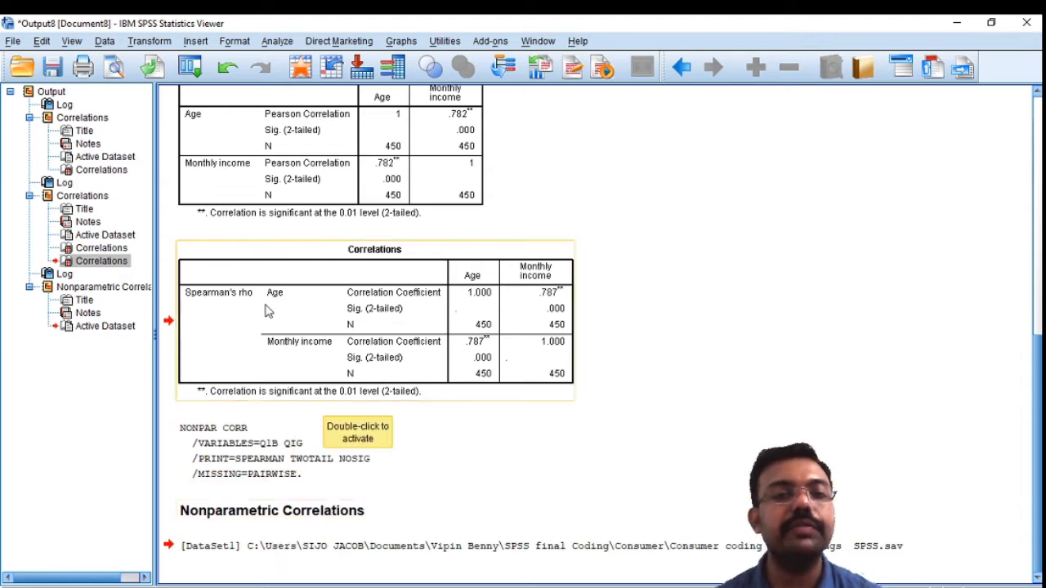
scroll(251, 310, "up", 3)
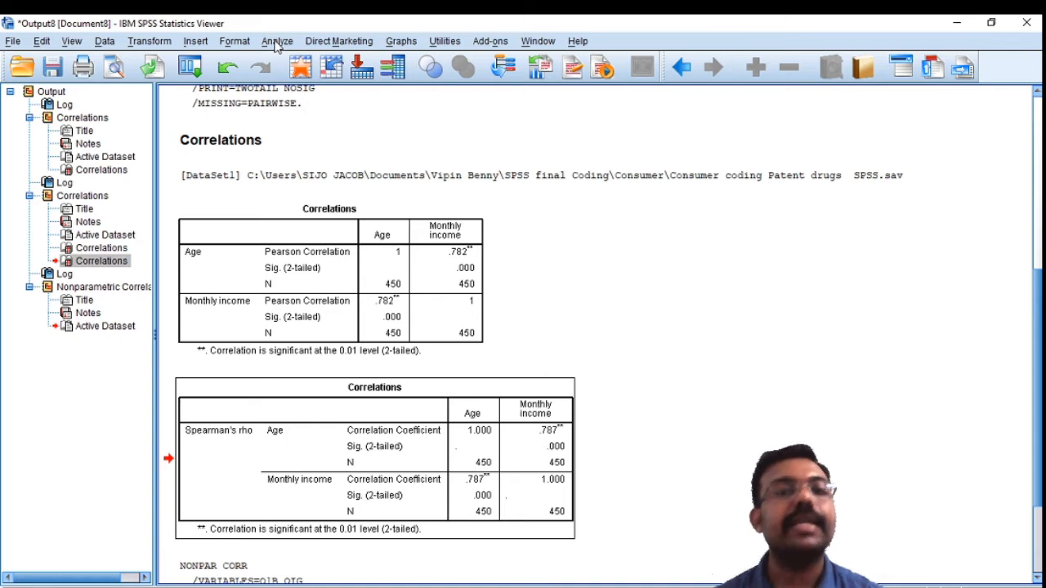
left_click(357, 42)
mouse_move(413, 43)
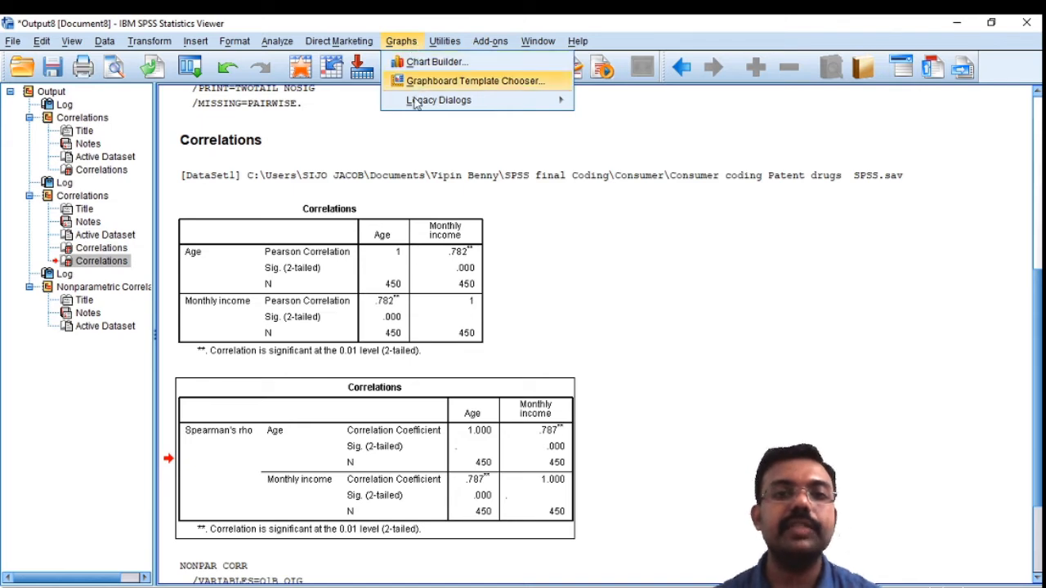
mouse_move(438, 101)
left_click(605, 142)
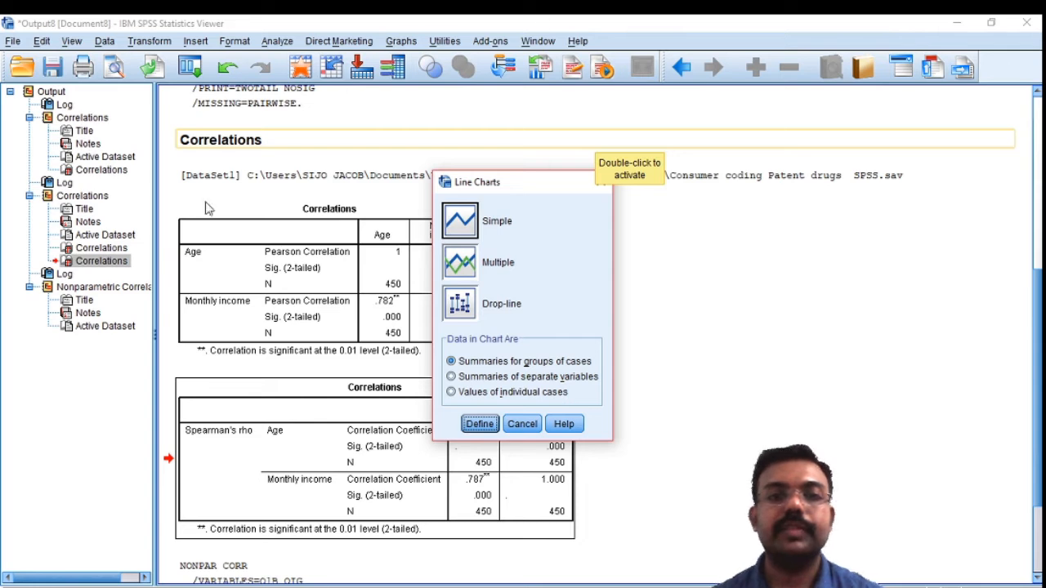
left_click(523, 424)
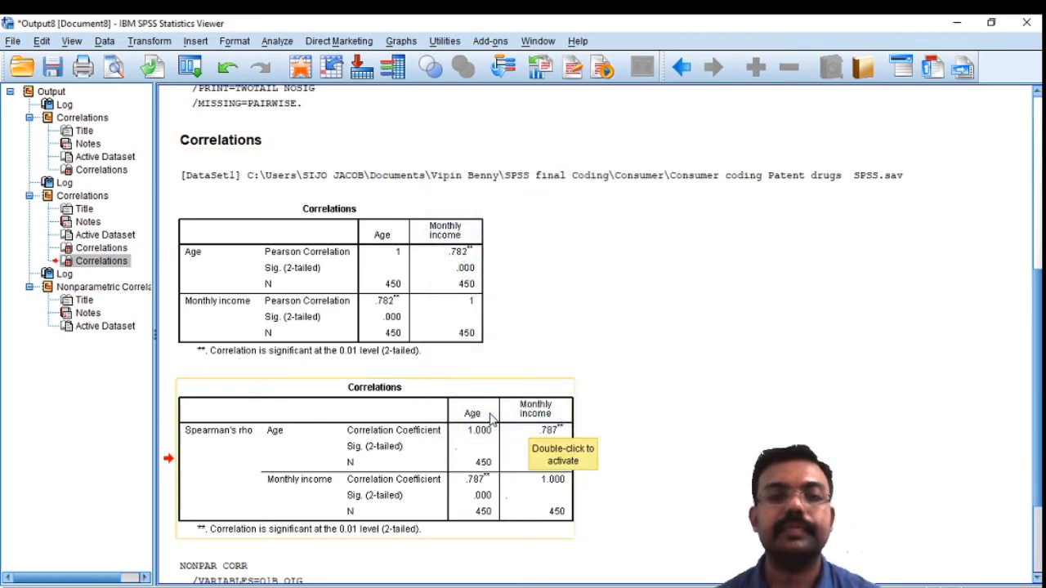
Start defining a simple scatterplot with the legacy Scatter/Dot command and clear its previously assigned variables.
left_click(403, 42)
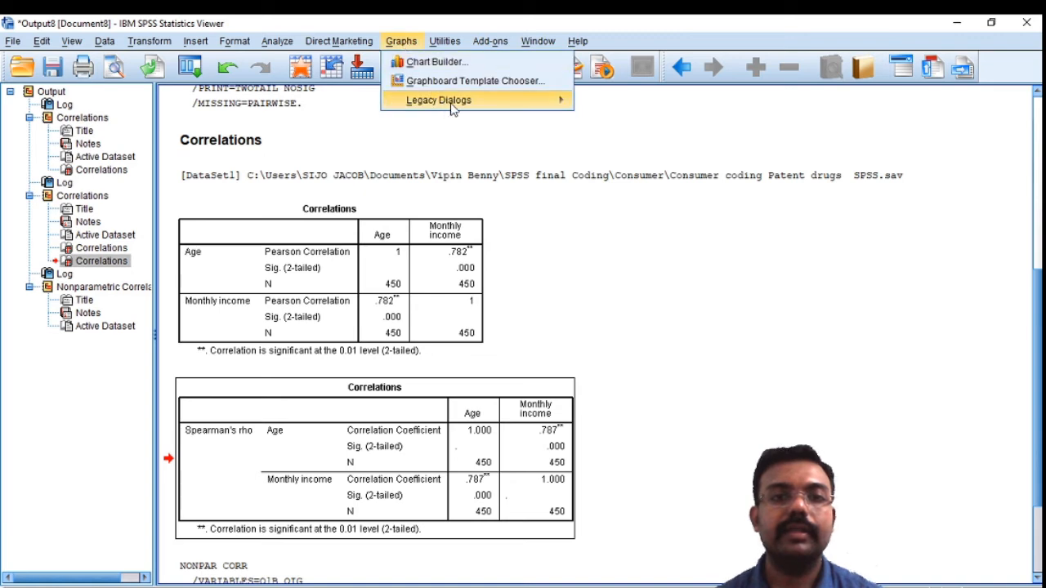
mouse_move(561, 99)
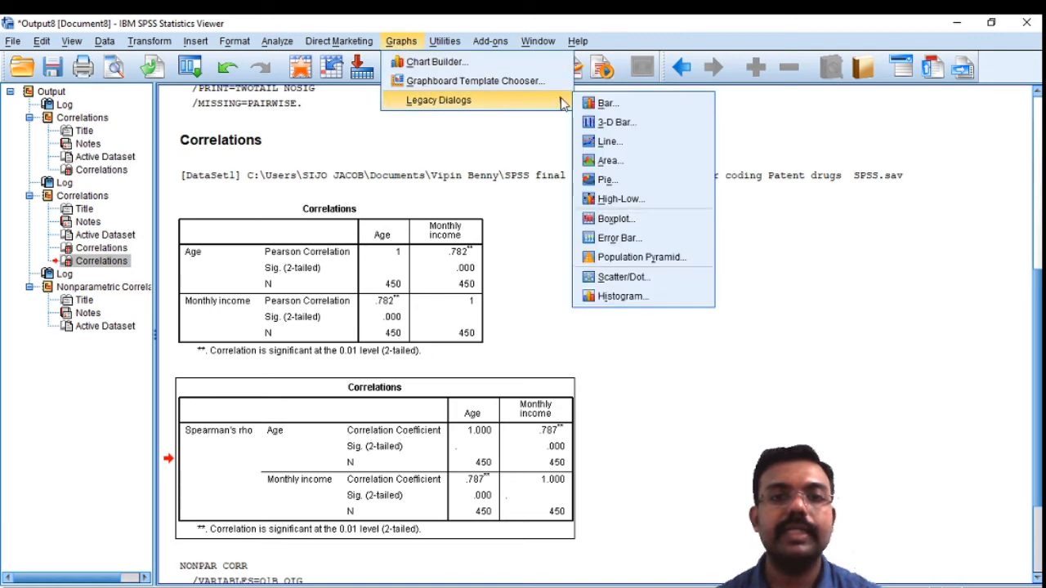
left_click(616, 280)
left_click(429, 285)
left_click(480, 364)
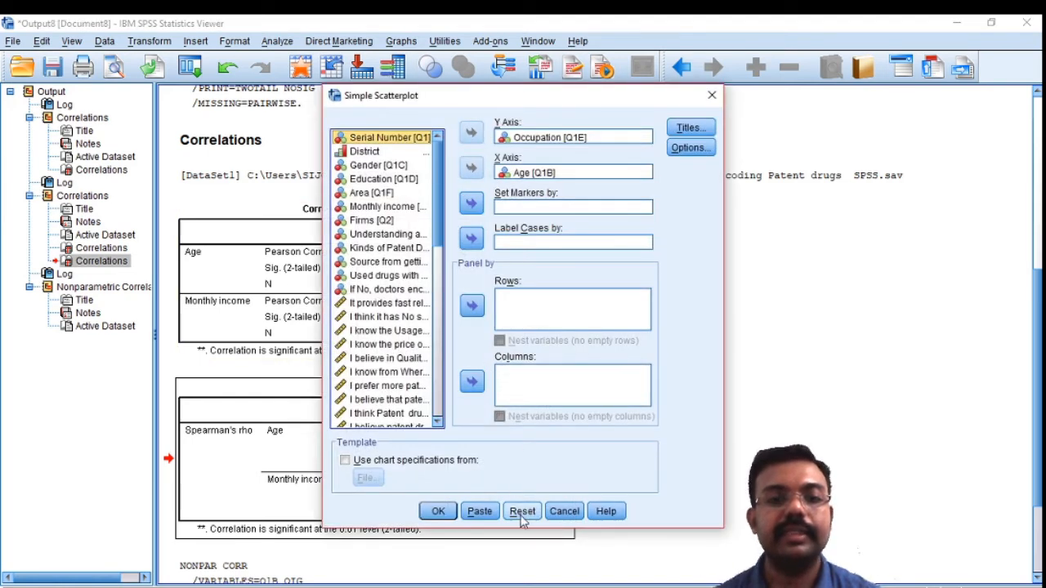
left_click(522, 511)
Create a scatterplot with Age [Q1B] on the X axis and Education [Q1D] on the Y axis, and select the chart.
left_click(378, 166)
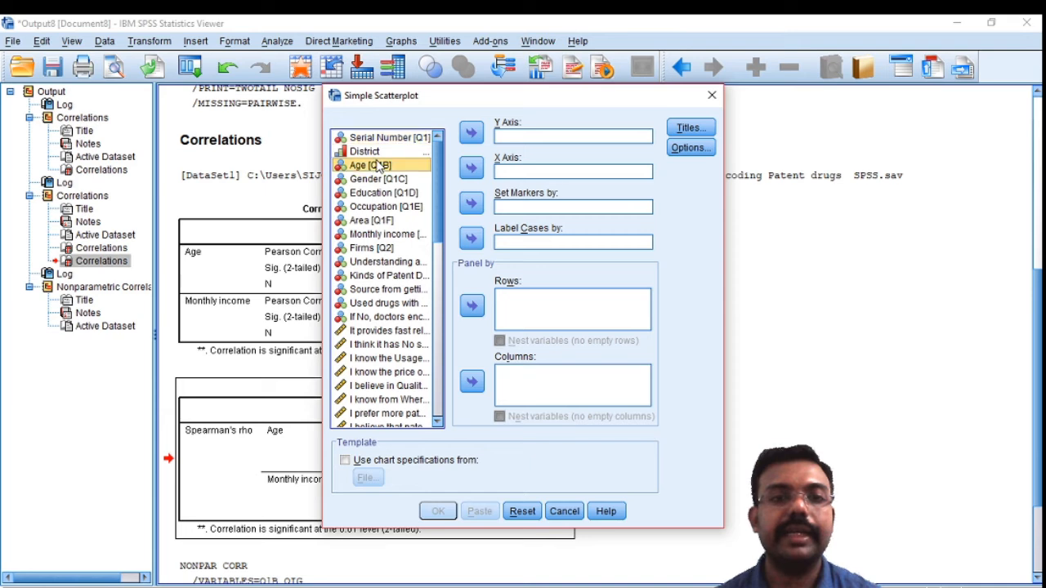
left_click(471, 168)
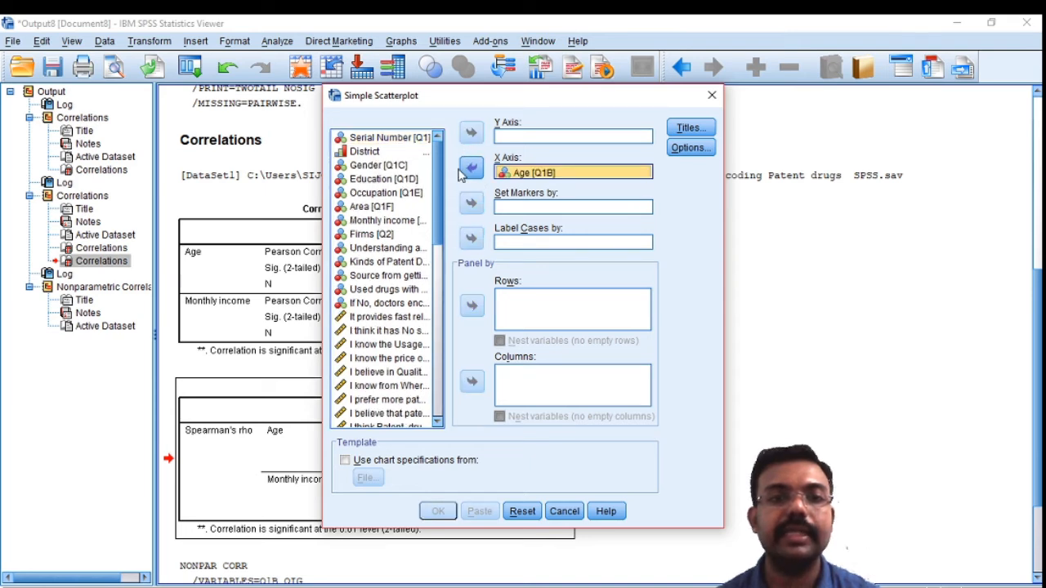
left_click(400, 180)
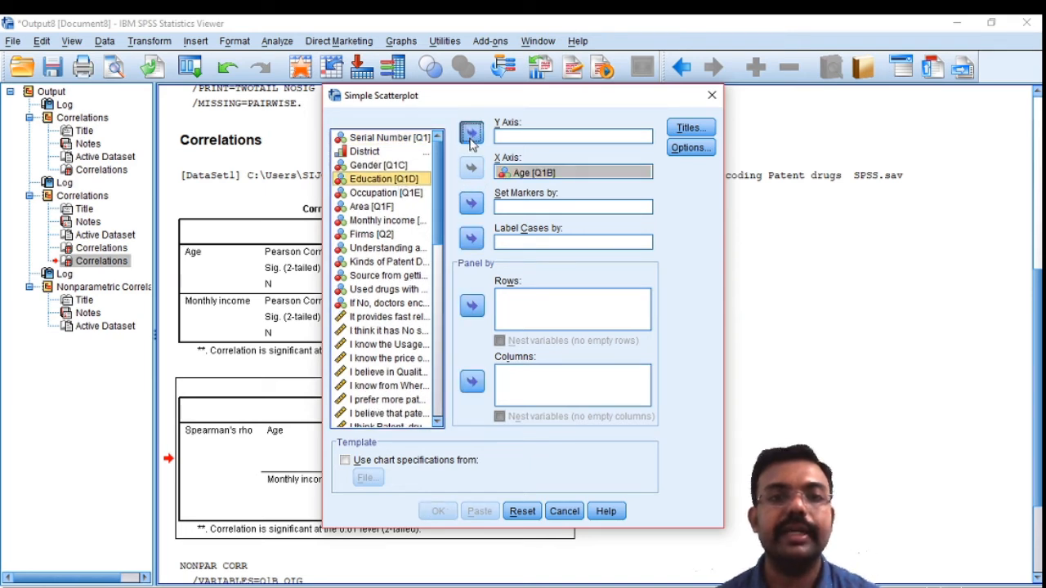
left_click(471, 138)
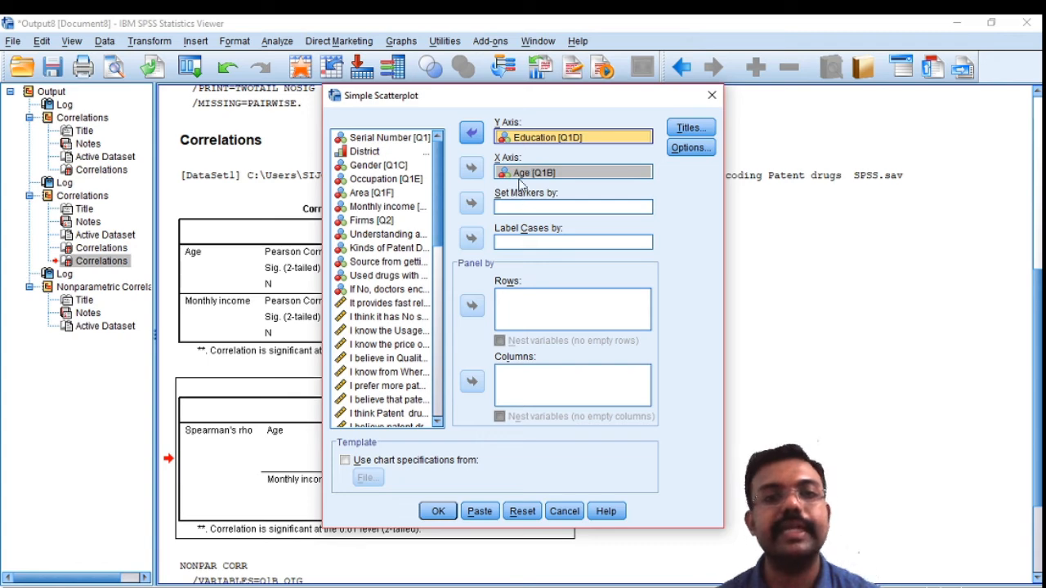
left_click(438, 512)
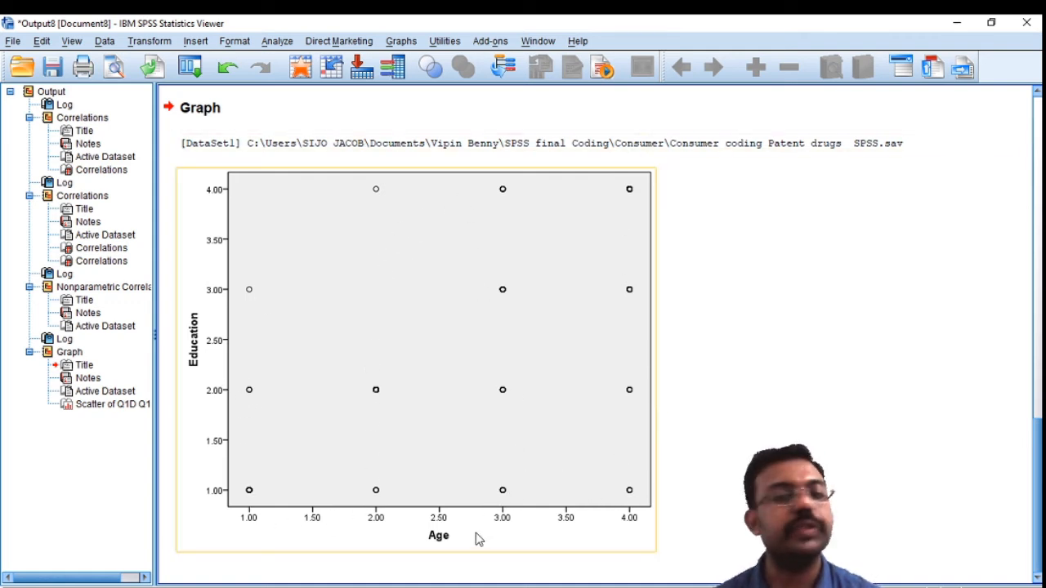
left_click(387, 368)
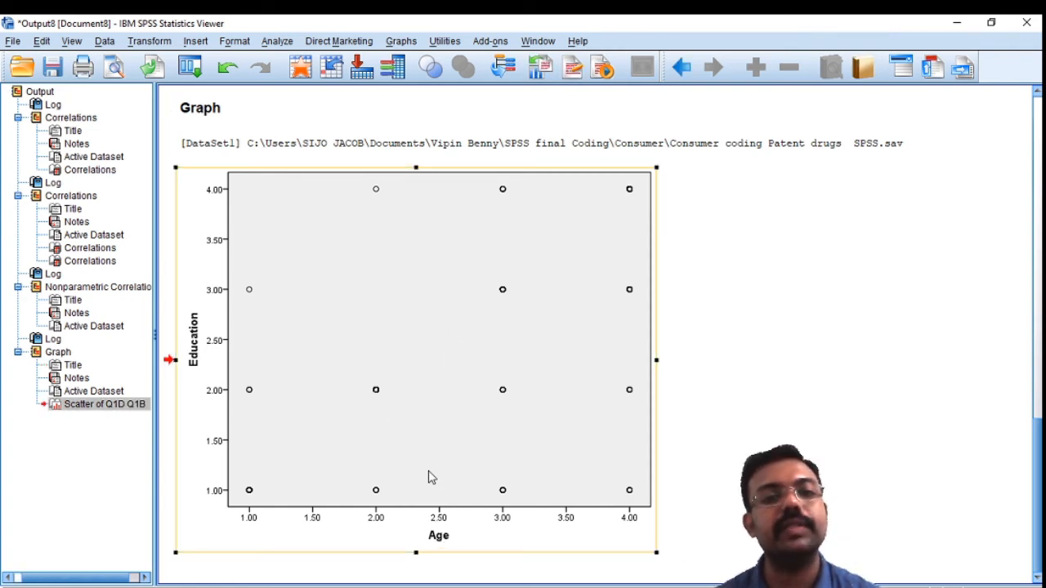
Reopen the simple scatterplot definition and remove Education [Q1D] from the Y axis.
left_click(403, 42)
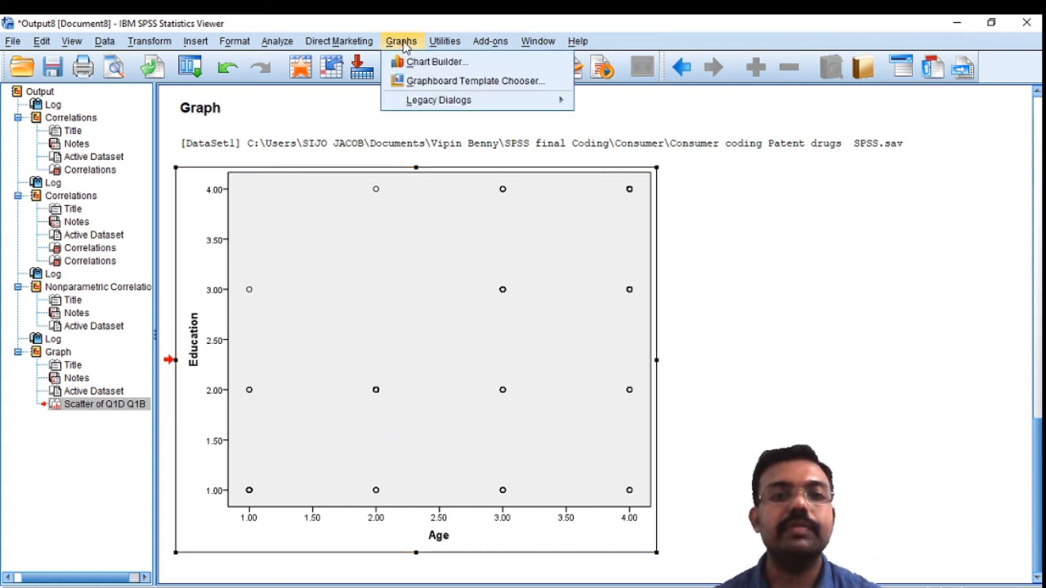
mouse_move(474, 101)
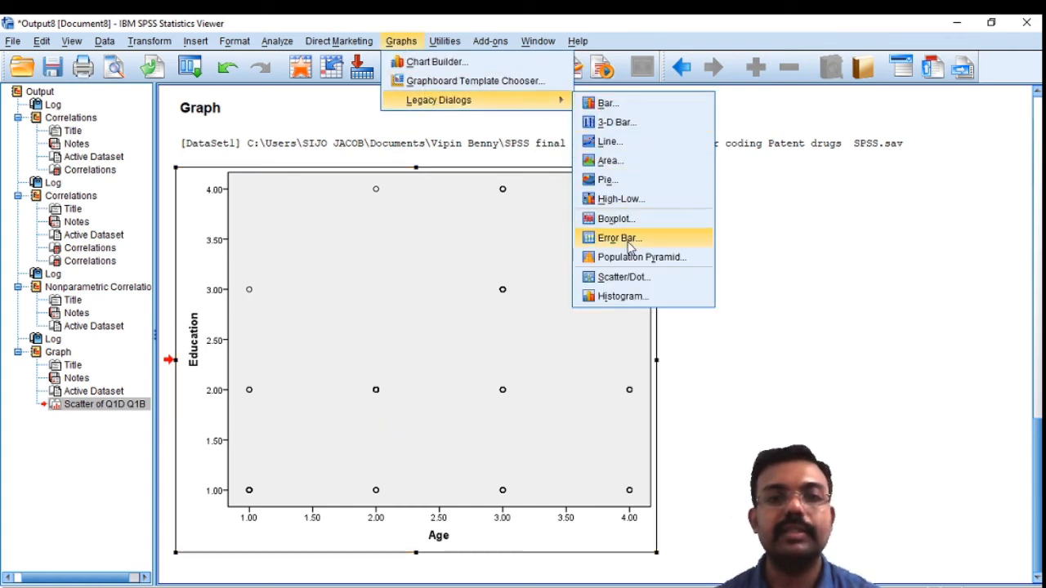
left_click(620, 278)
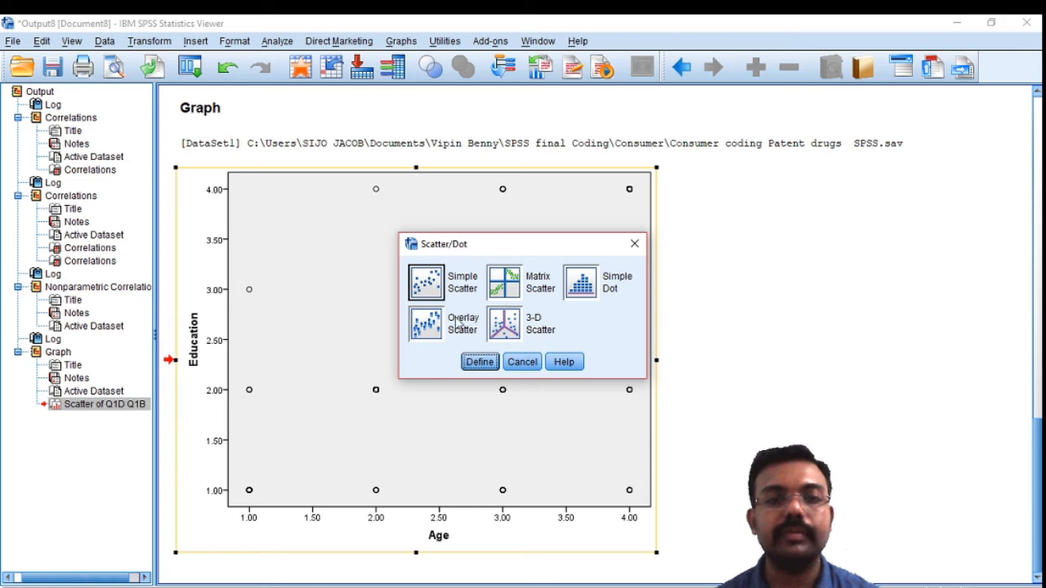
left_click(479, 362)
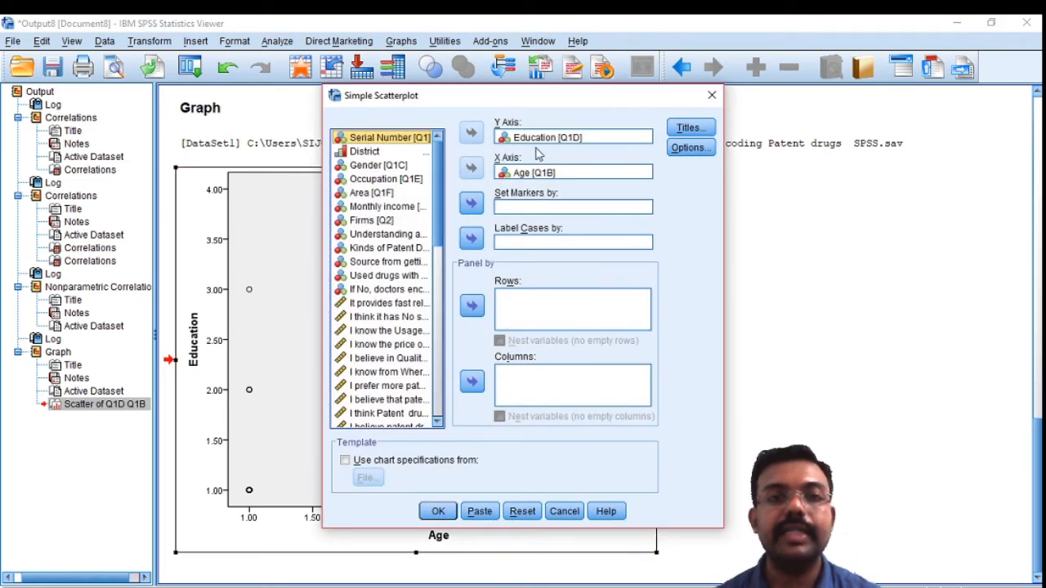
left_click(537, 138)
left_click(472, 132)
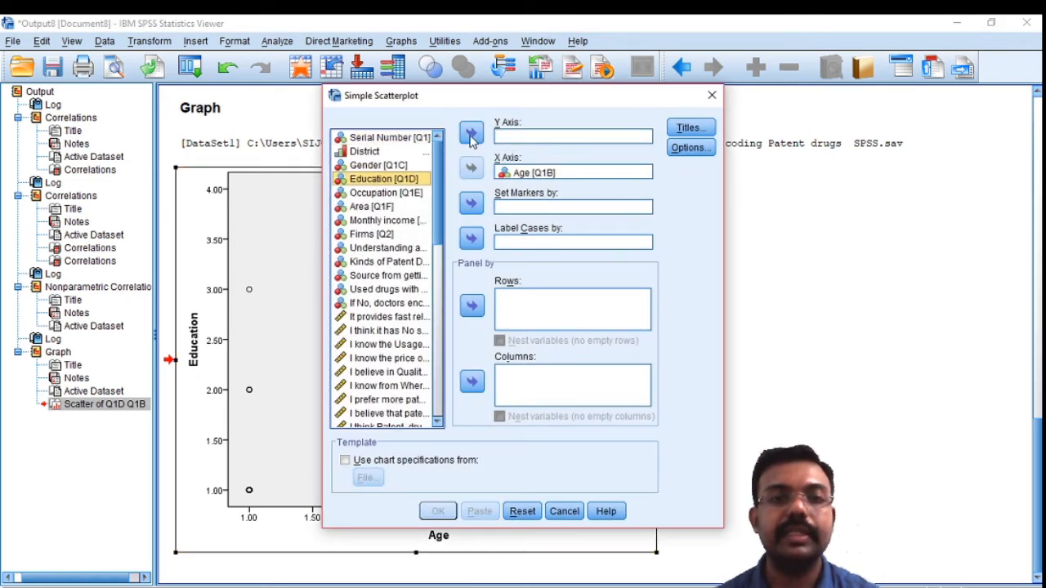
Put Monthly income on the Y axis against Age, generate the scatterplot, and select the new chart.
left_click(389, 221)
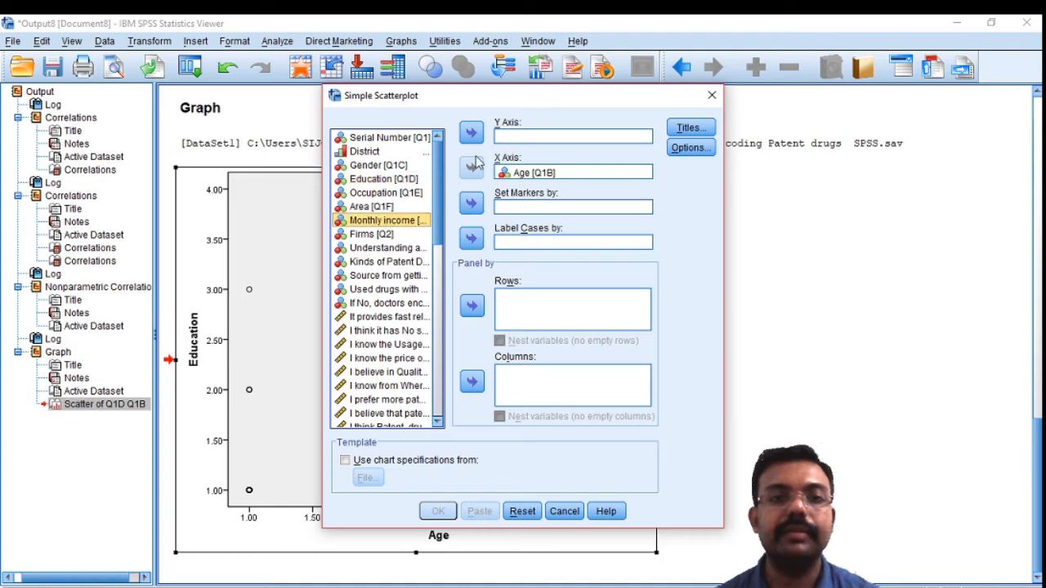
left_click(472, 132)
left_click(438, 511)
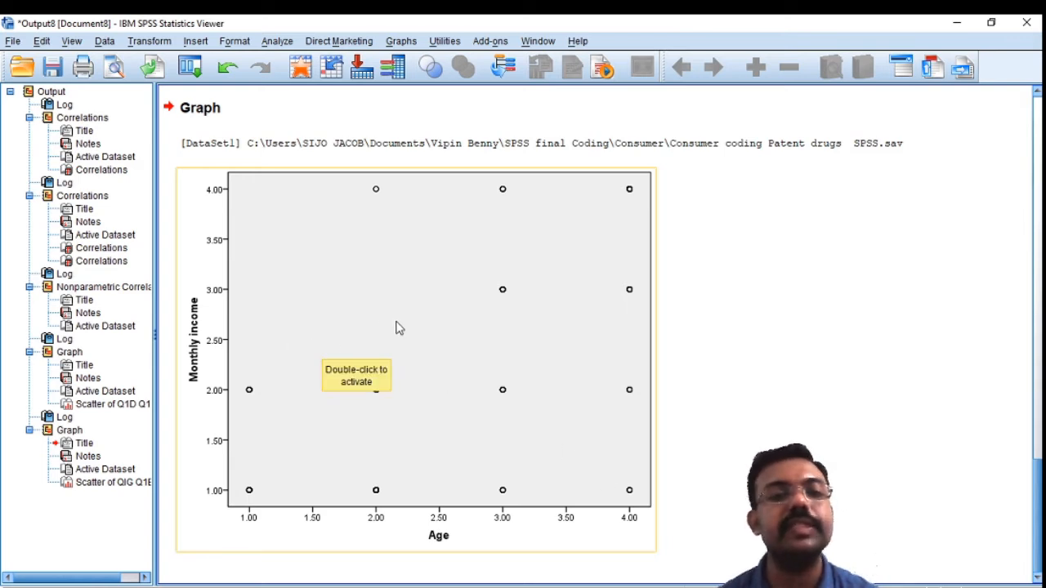
left_click(391, 426)
left_click(390, 433)
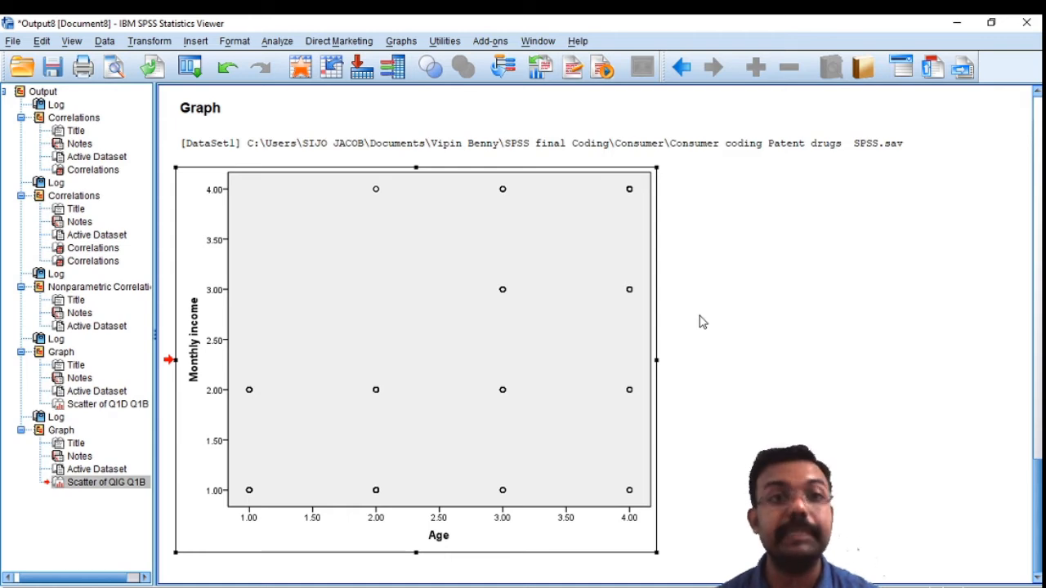
Start a linear regression analysis and reset its previous dependent and independent variables.
left_click(276, 41)
mouse_move(299, 206)
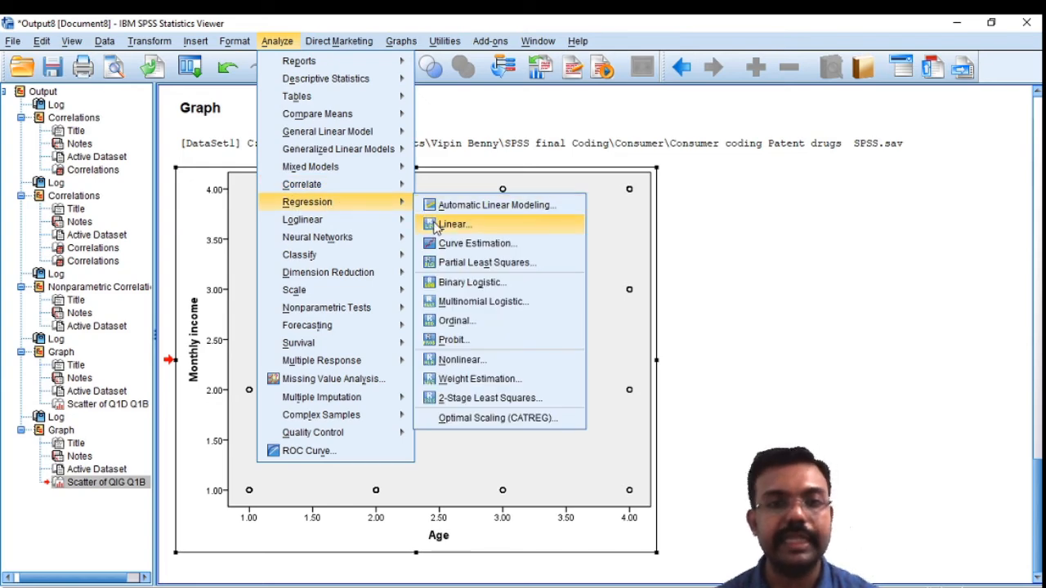
left_click(450, 223)
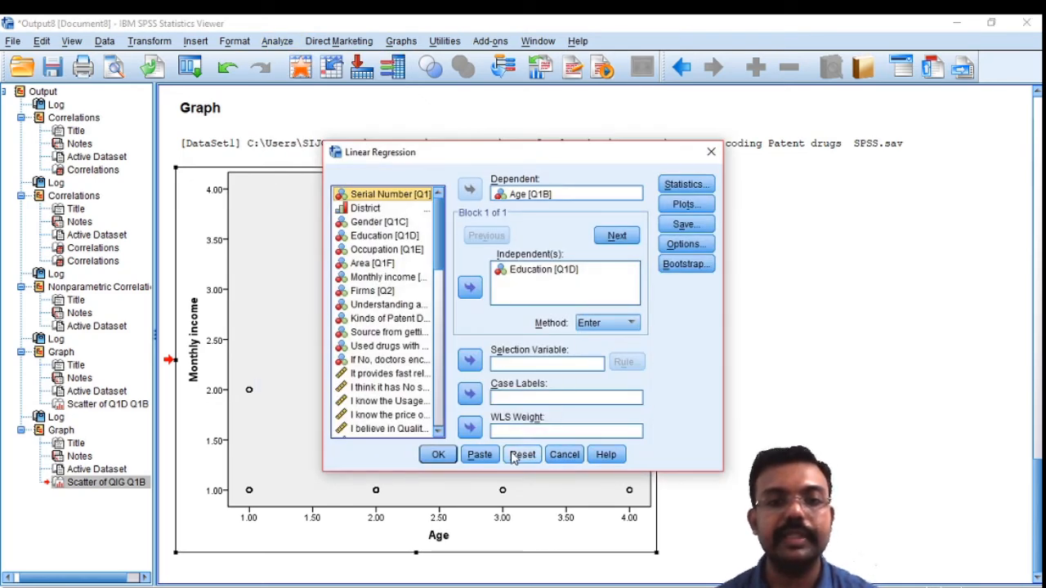
left_click(520, 455)
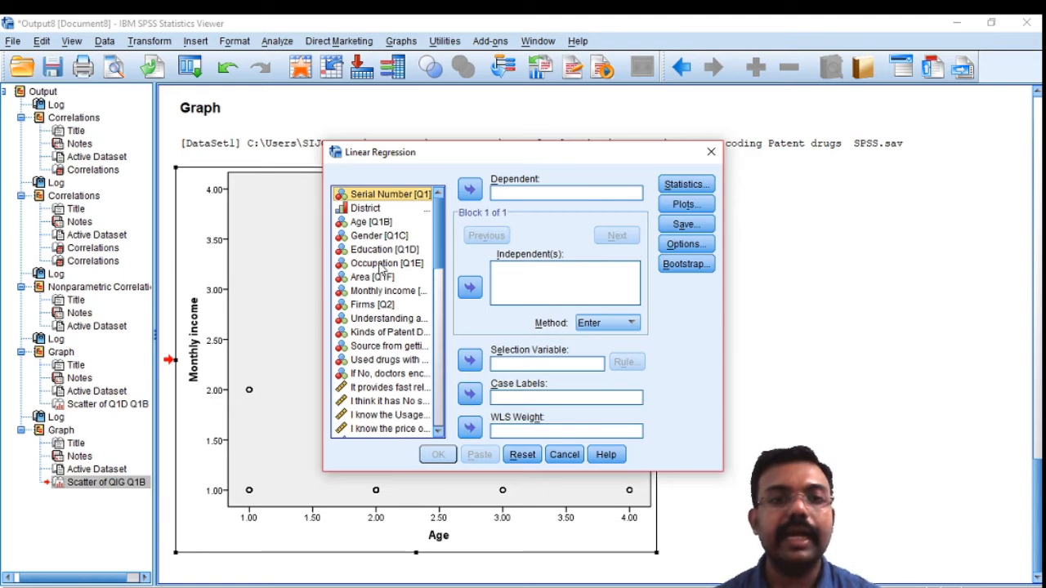
Run the linear regression with Age [Q1B] as dependent and Education [Q1D] as independent variable, using the Enter method.
left_click(370, 224)
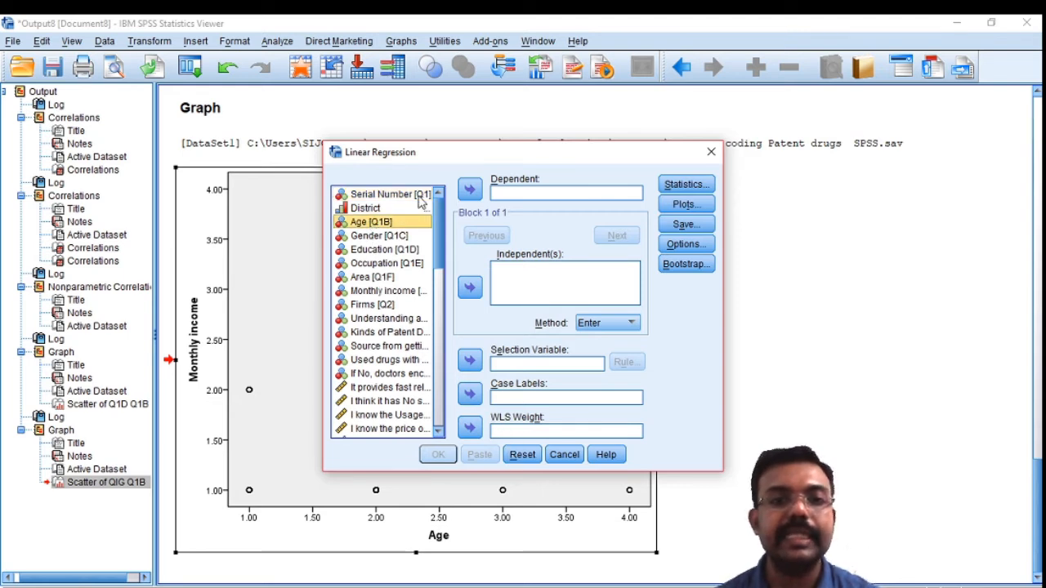
left_click(470, 189)
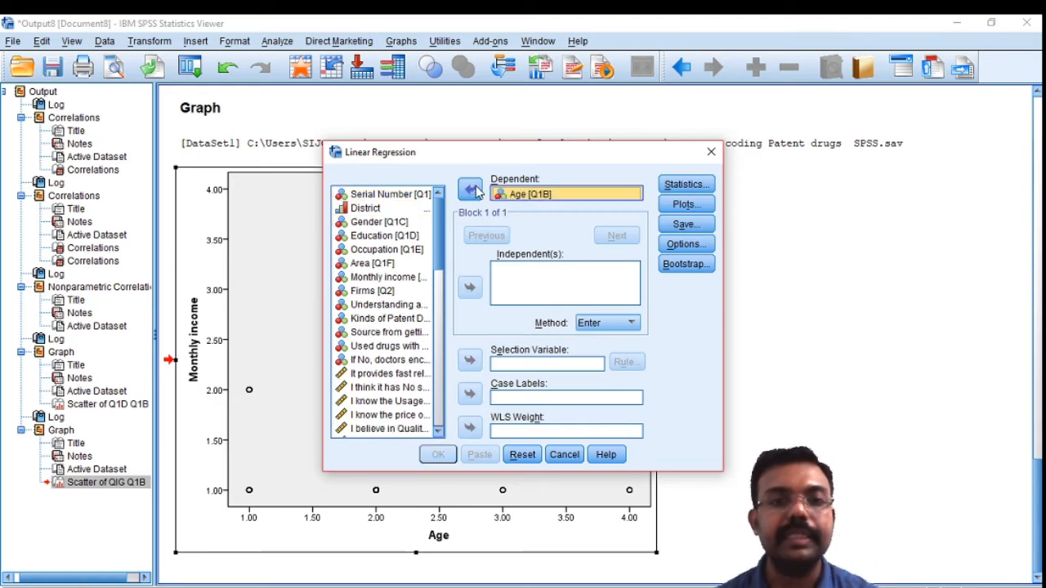
left_click(390, 236)
left_click(469, 287)
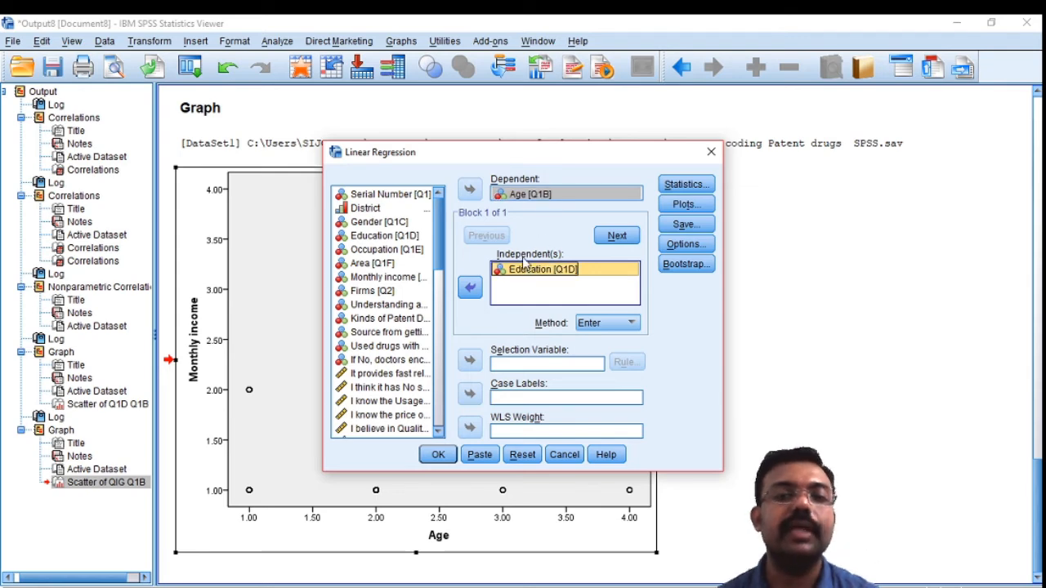
left_click(436, 456)
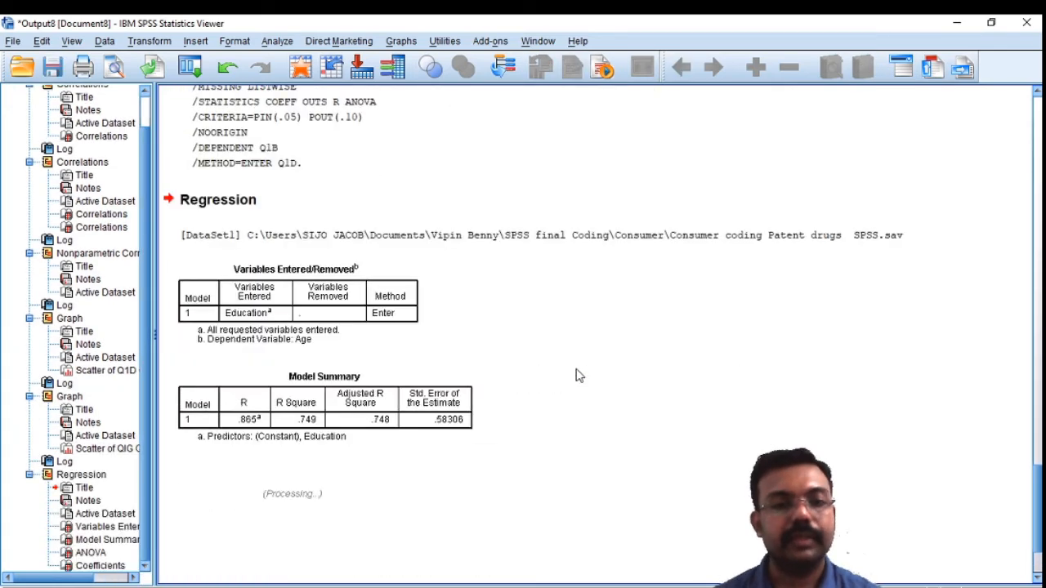
Examine the Model Summary, ANOVA and Coefficients tables of the regression of Age on Education.
scroll(438, 313, "down", 2)
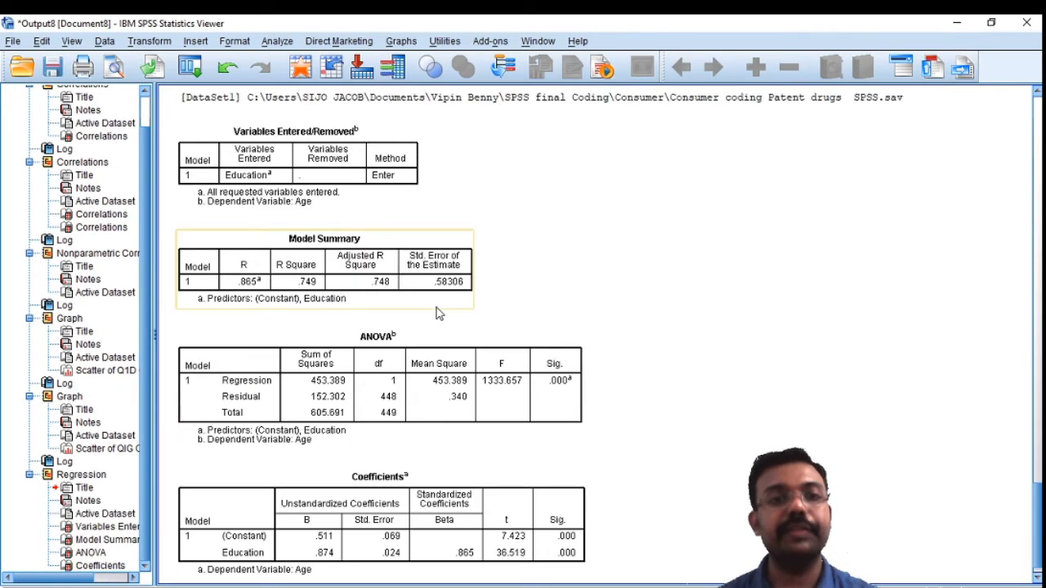
scroll(439, 312, "up", 2)
scroll(438, 313, "down", 3)
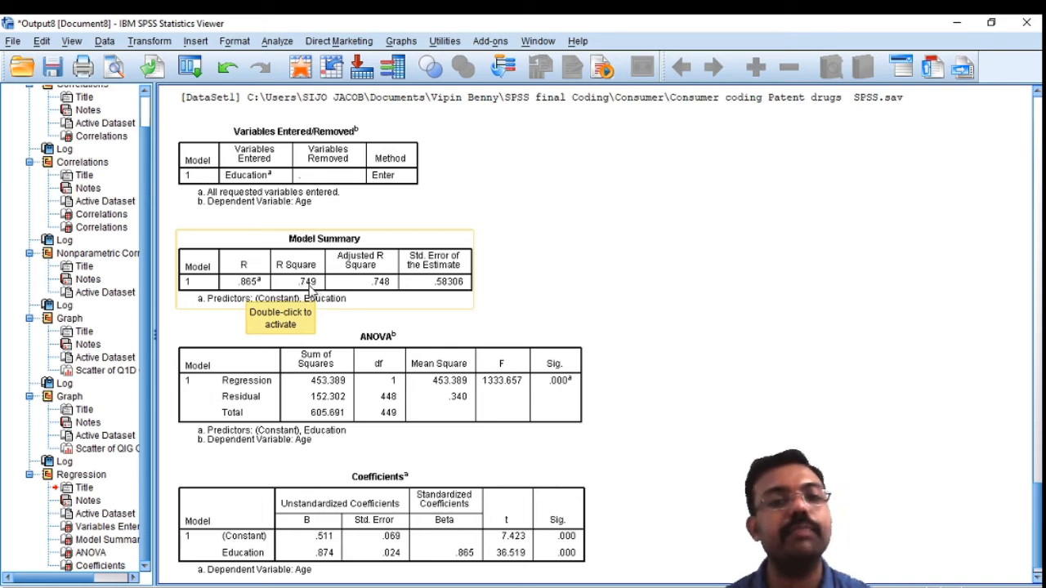
left_click(307, 292)
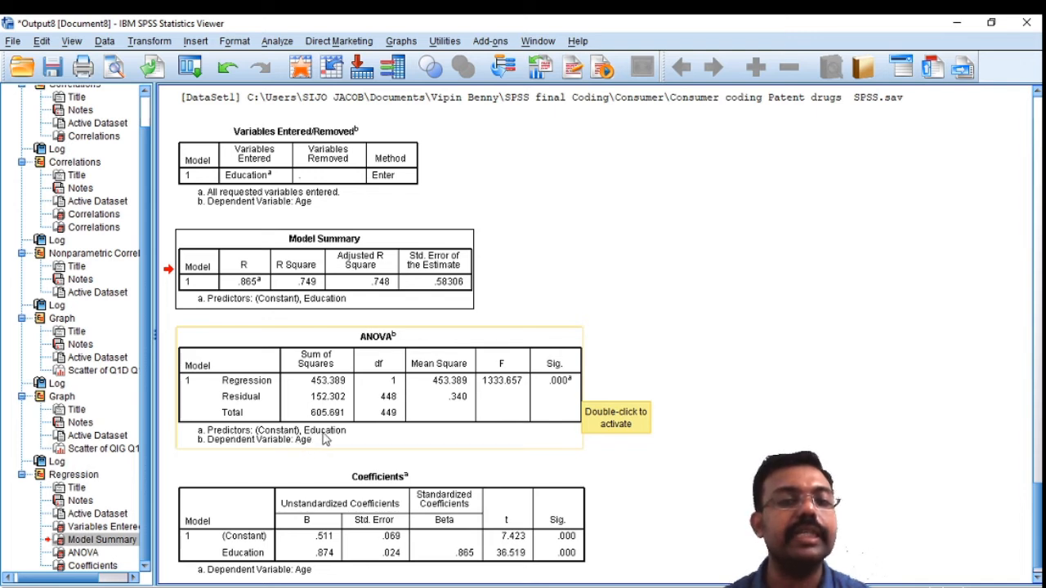
scroll(665, 251, "down", 1)
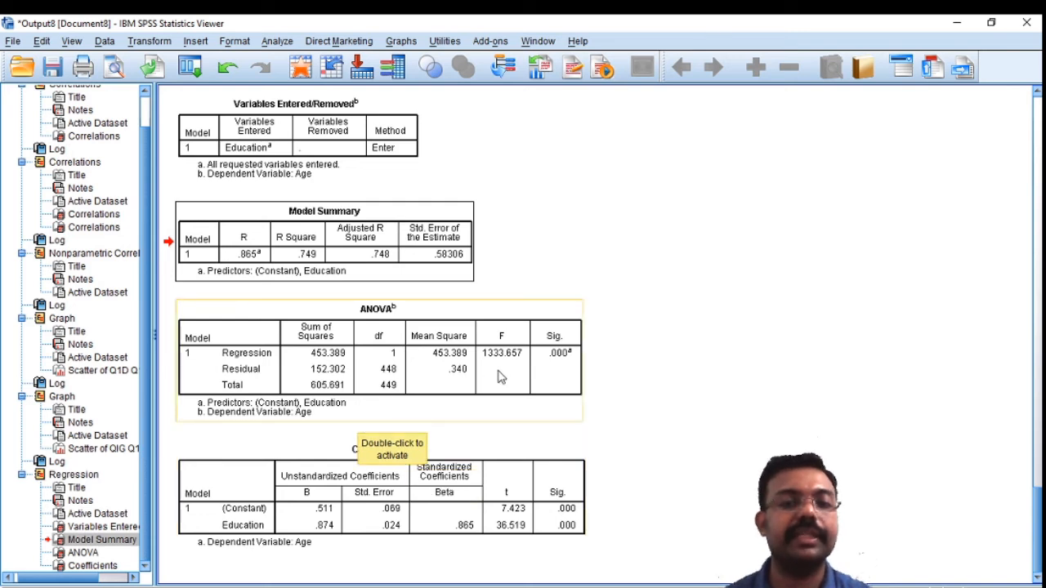
Reopen the linear regression settings beside the output tables and select Education [Q1D] among the independent variables to review the model setup.
left_click(276, 43)
mouse_move(307, 202)
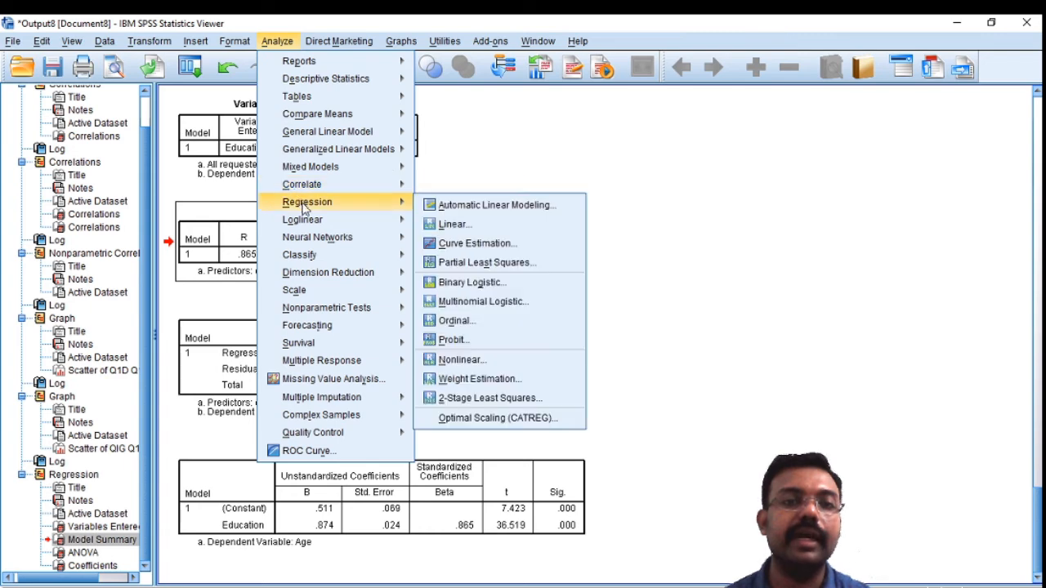
left_click(447, 226)
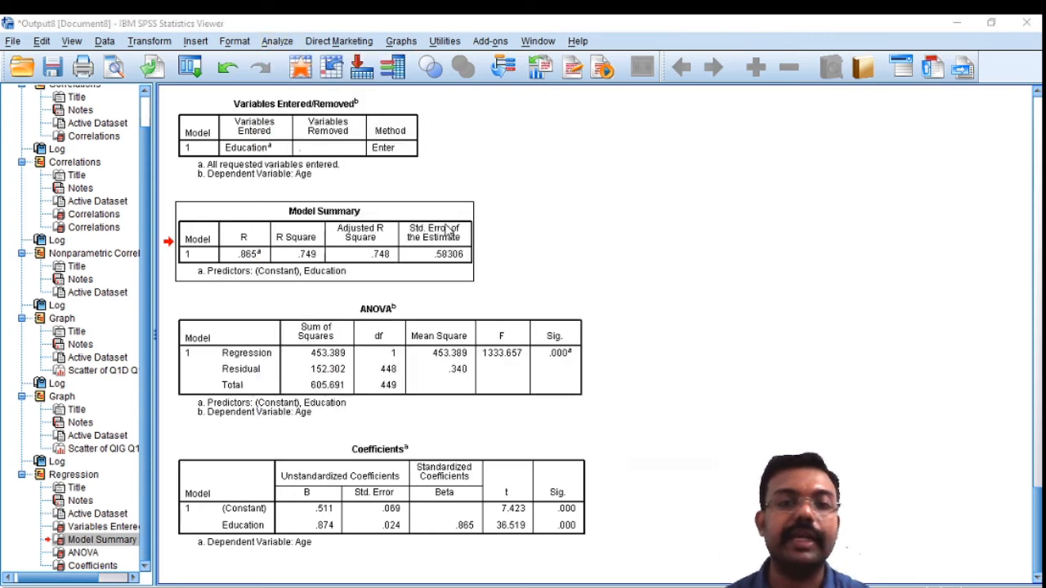
left_click_drag(511, 158, 791, 112)
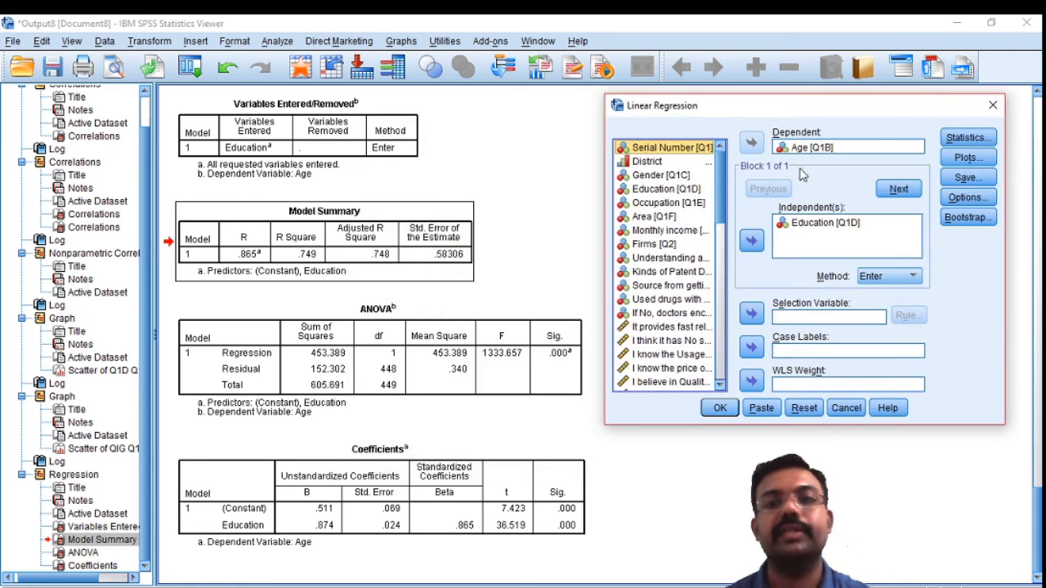
left_click(809, 226)
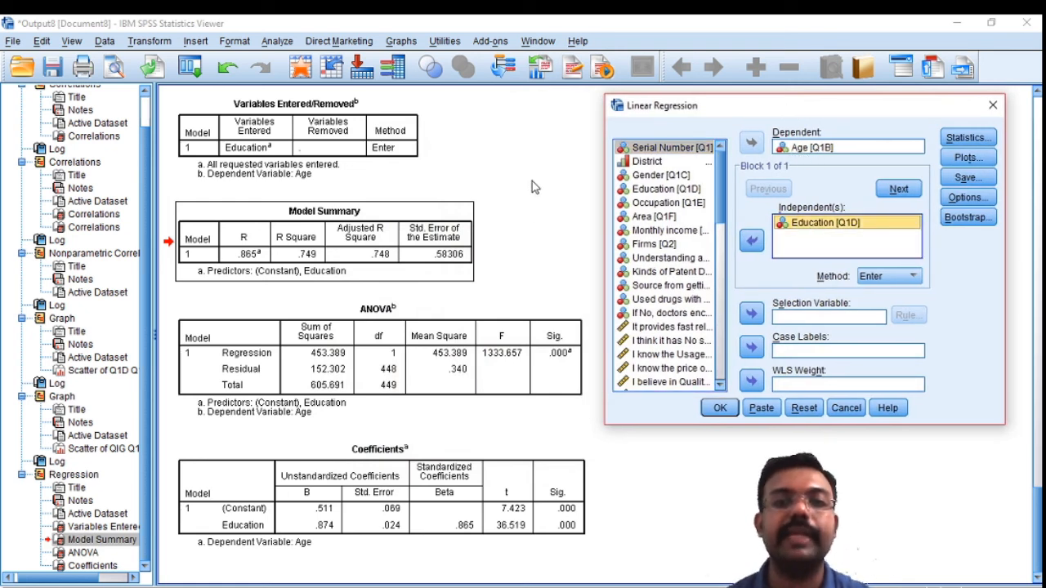
Select the Coefficients table in the regression output and move it above the ANOVA table.
left_click(531, 179)
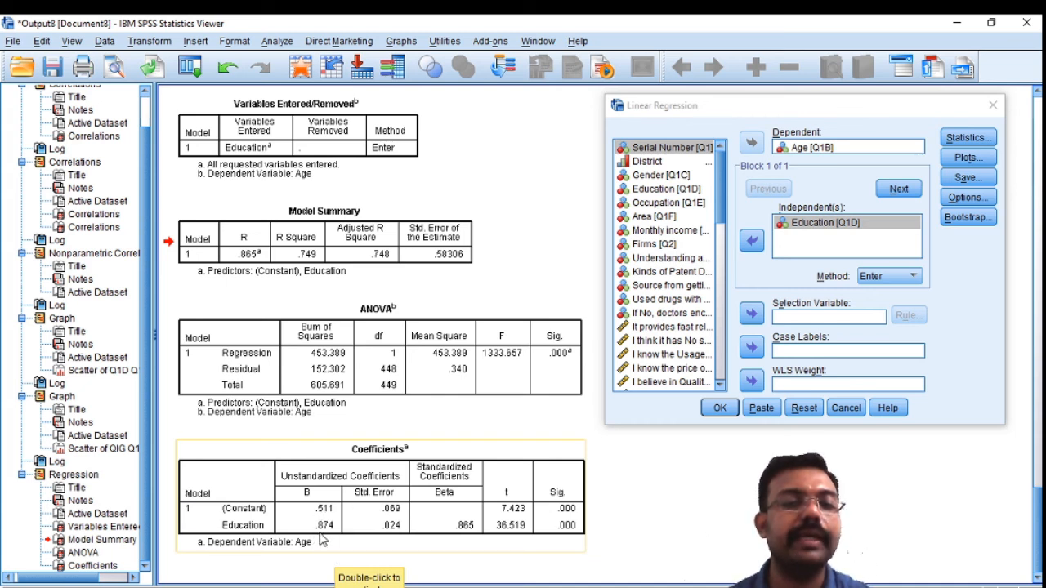
left_click(378, 546)
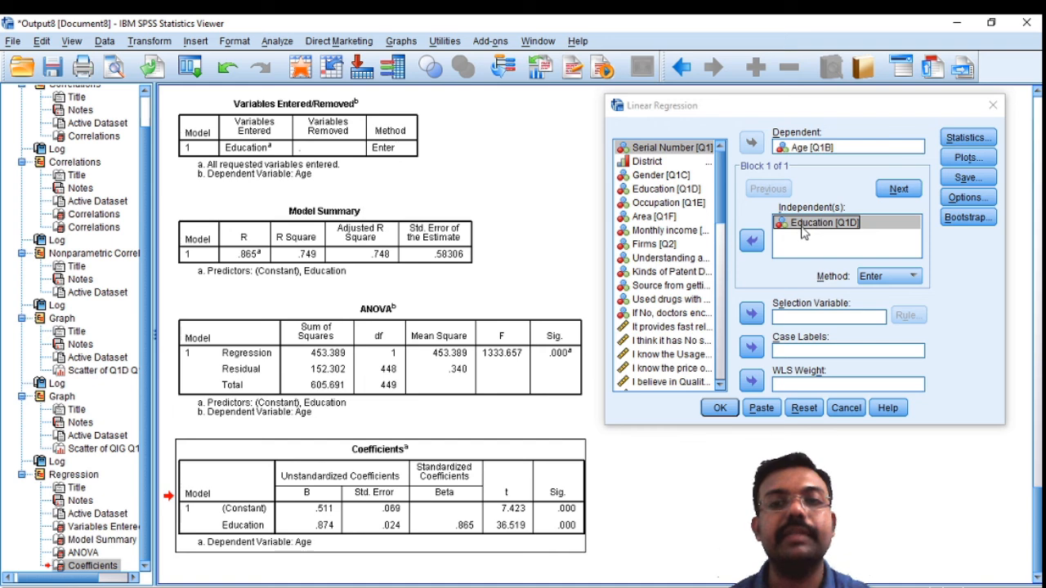
left_click_drag(301, 409, 298, 410)
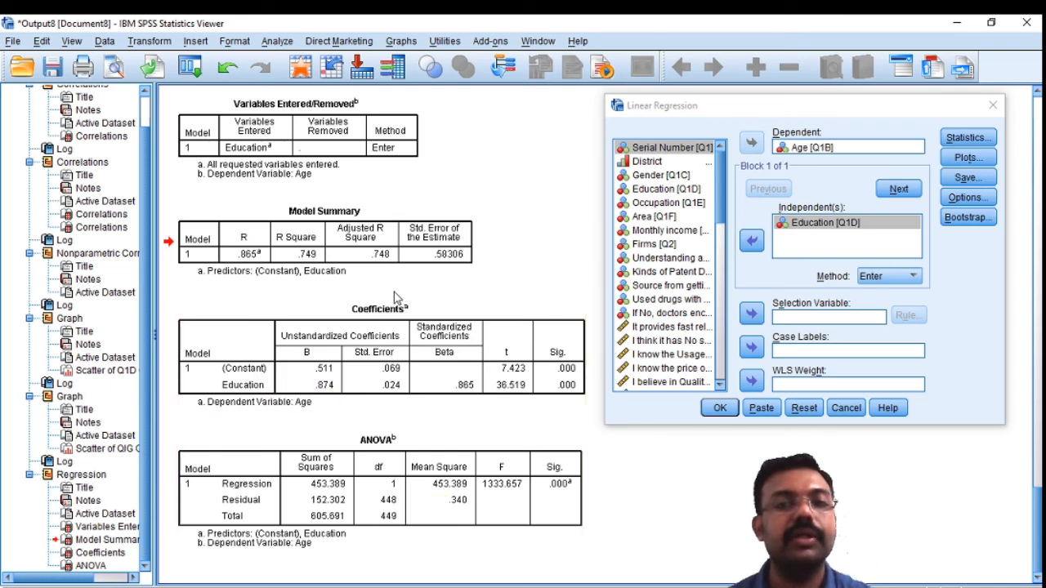
Close the linear regression settings without running them, and select the ANOVA table to examine its F and Sig. values.
left_click(992, 104)
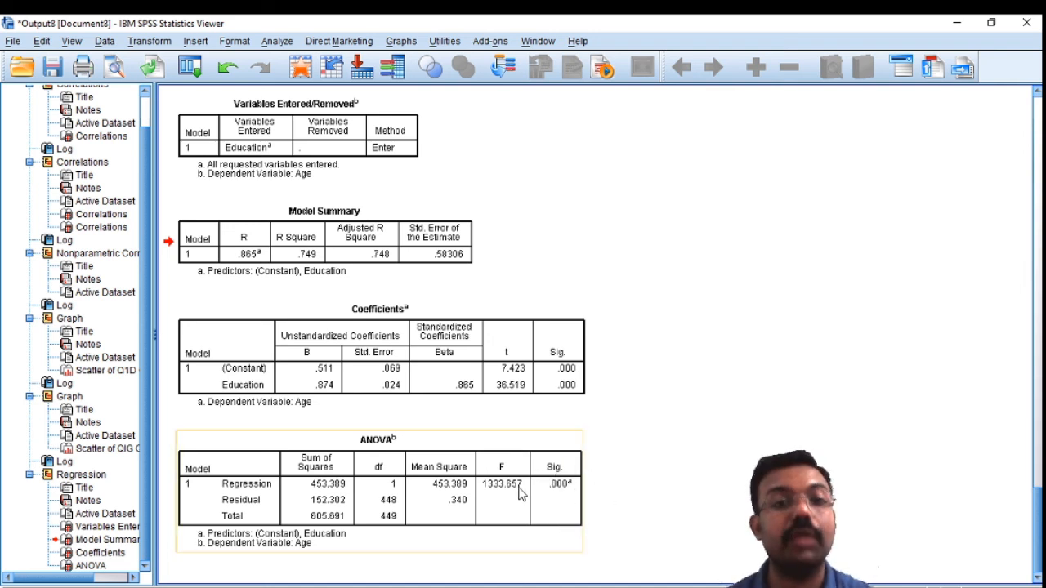
left_click(520, 492)
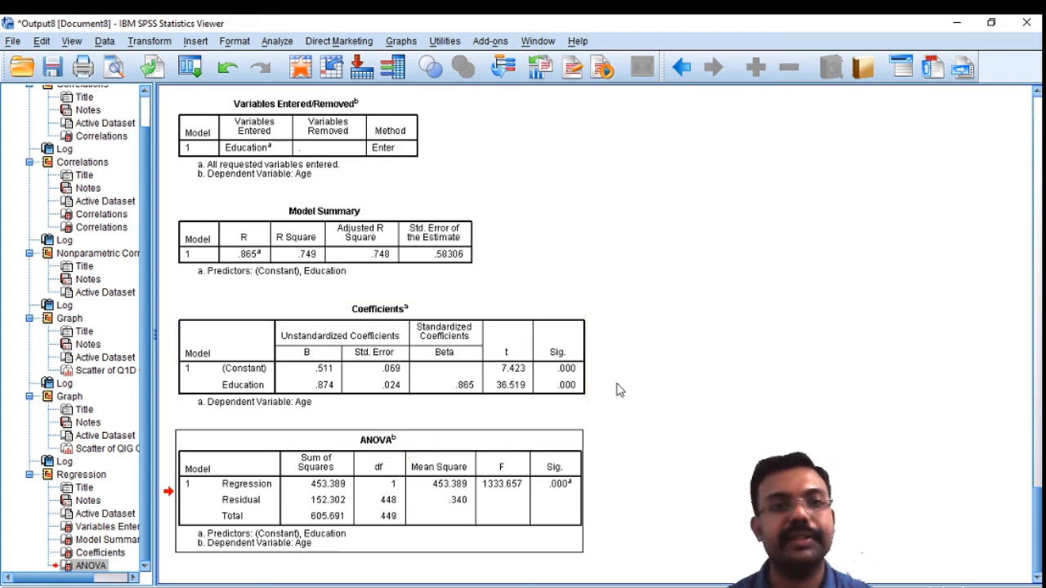
mouse_move(1038, 515)
left_mouse_down()
mouse_move(1038, 135)
mouse_move(1038, 534)
left_mouse_up()
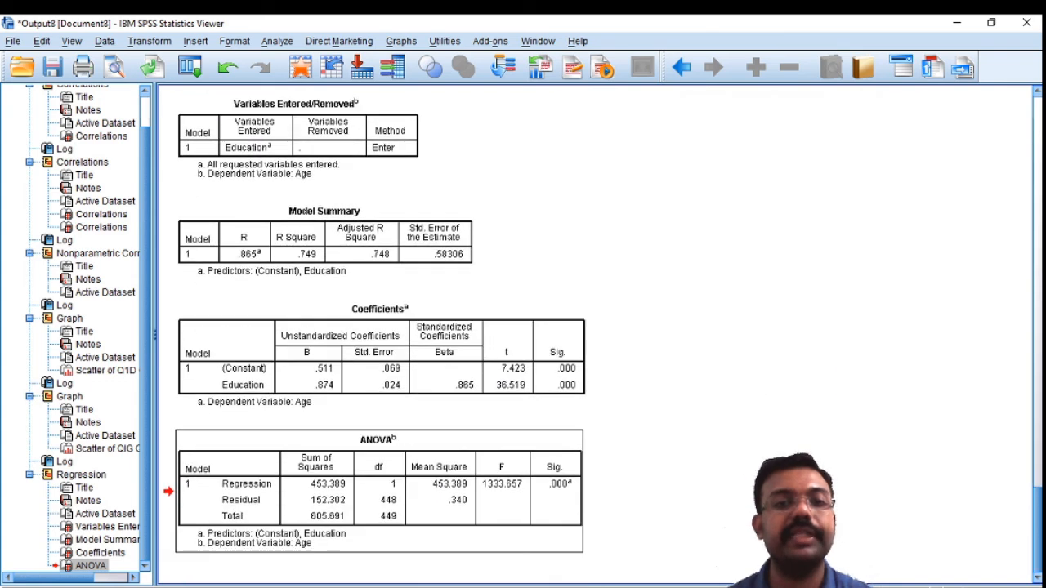